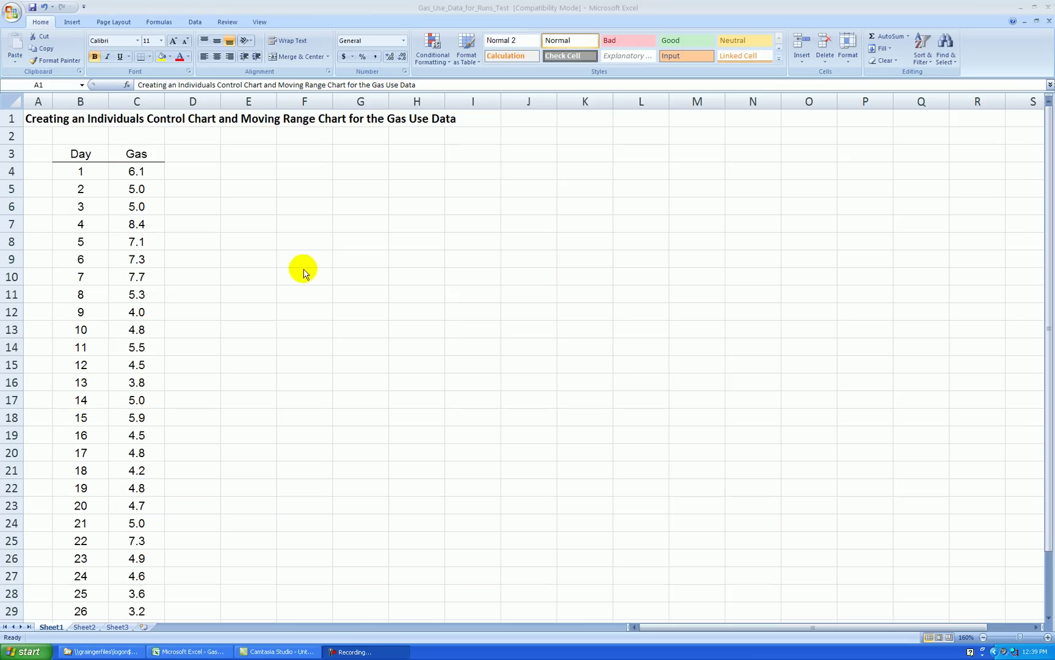
- Add a "Moving Rng" header in D3 with the Gas header's formatting and fit column D to its text
click(150, 154)
click(150, 154)
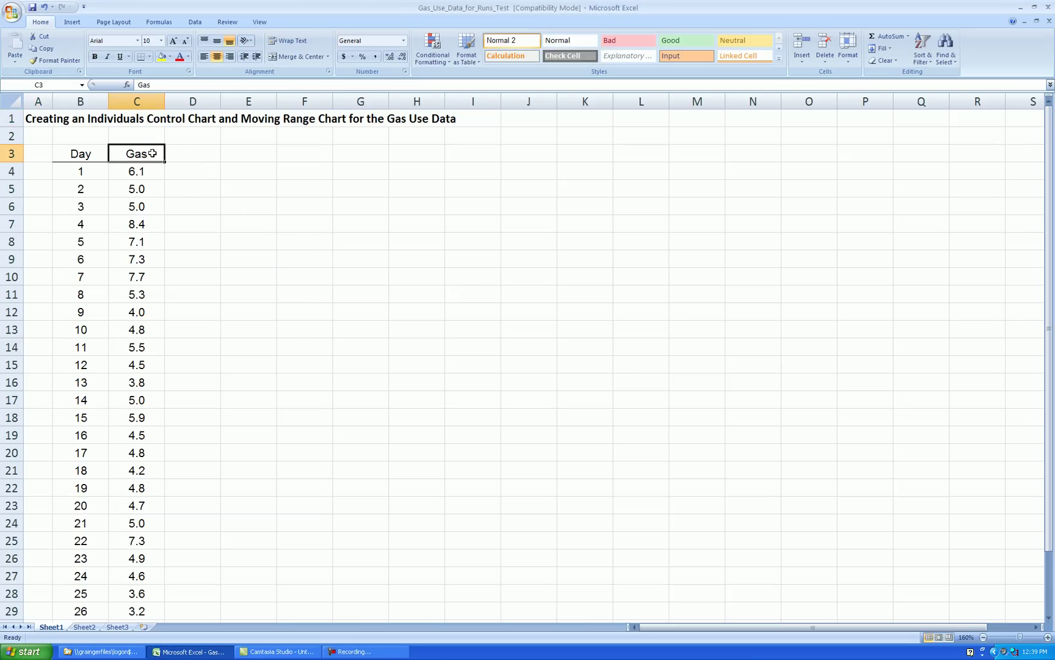
drag(165, 161, 221, 165)
click(206, 154)
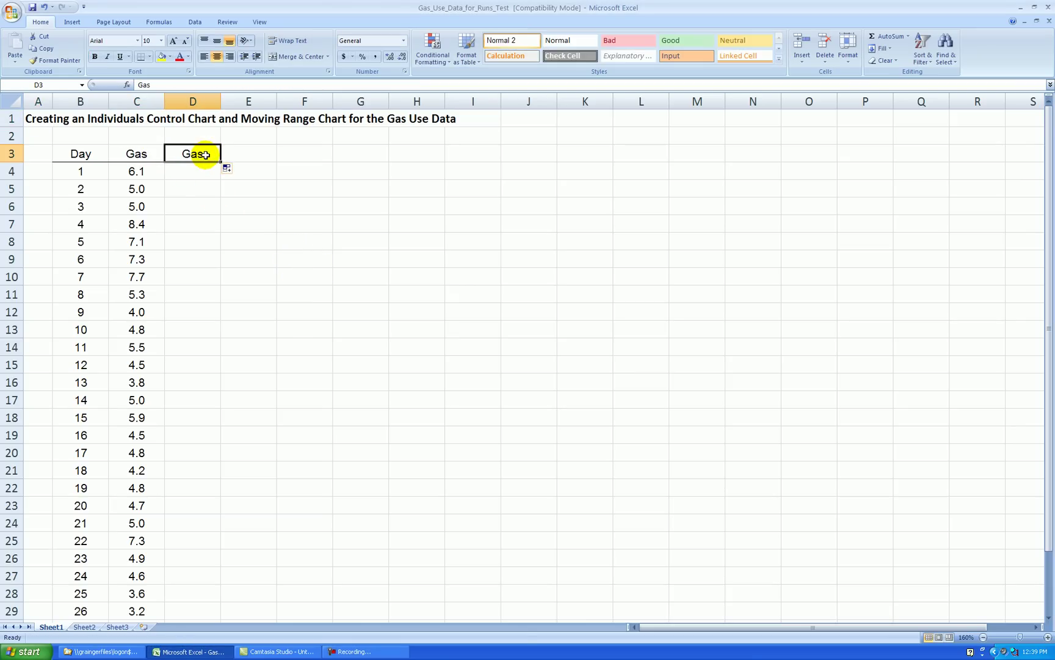
text(Moving)
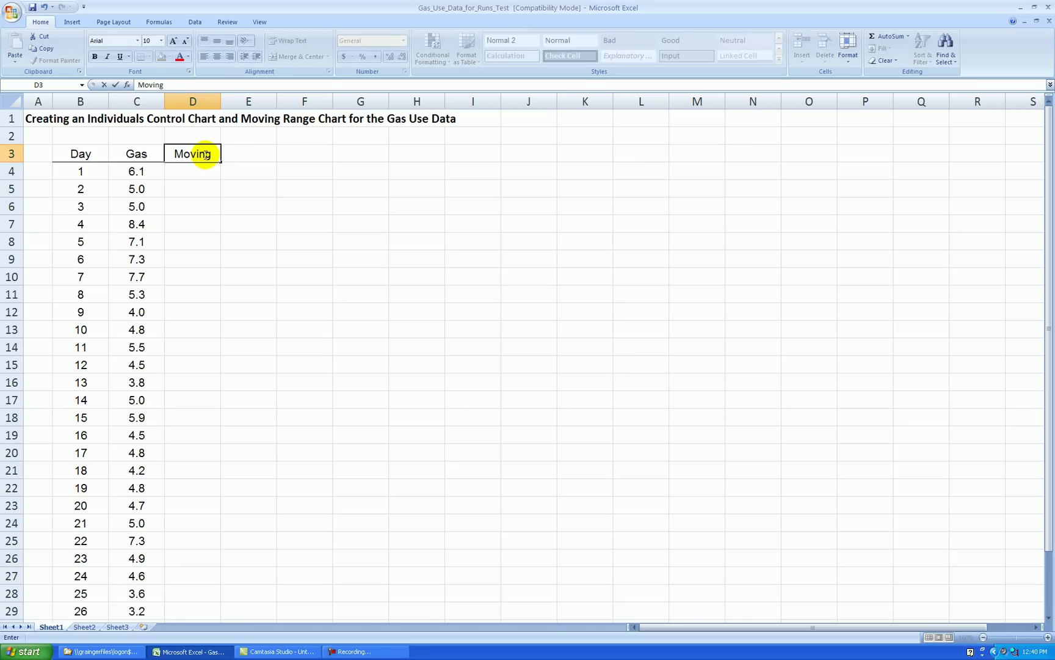
text( Rng)
key(Return)
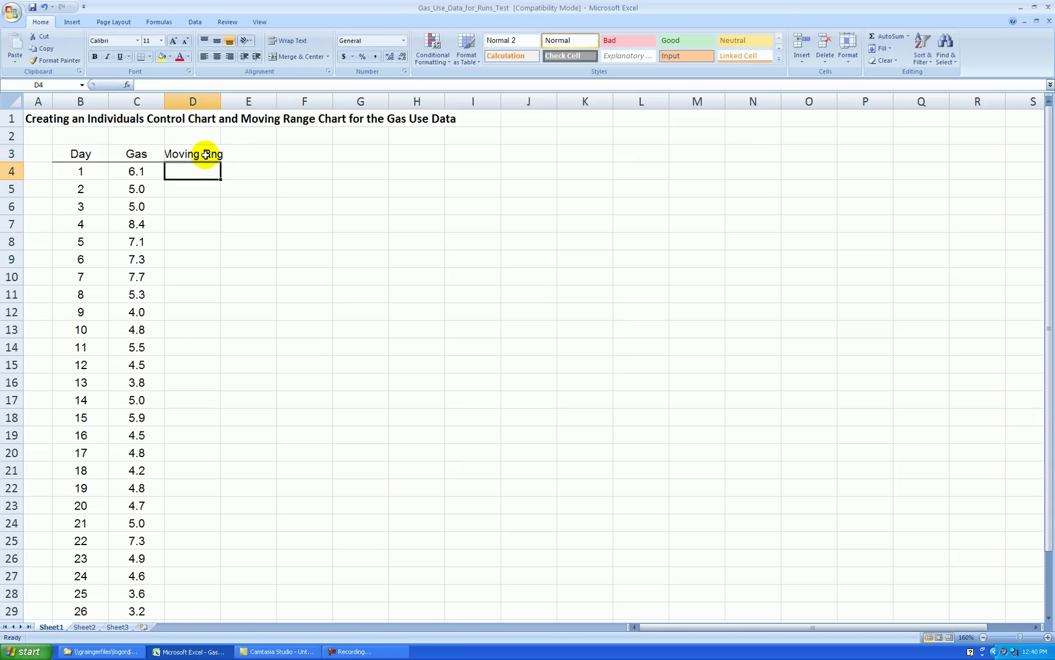
double_click(224, 106)
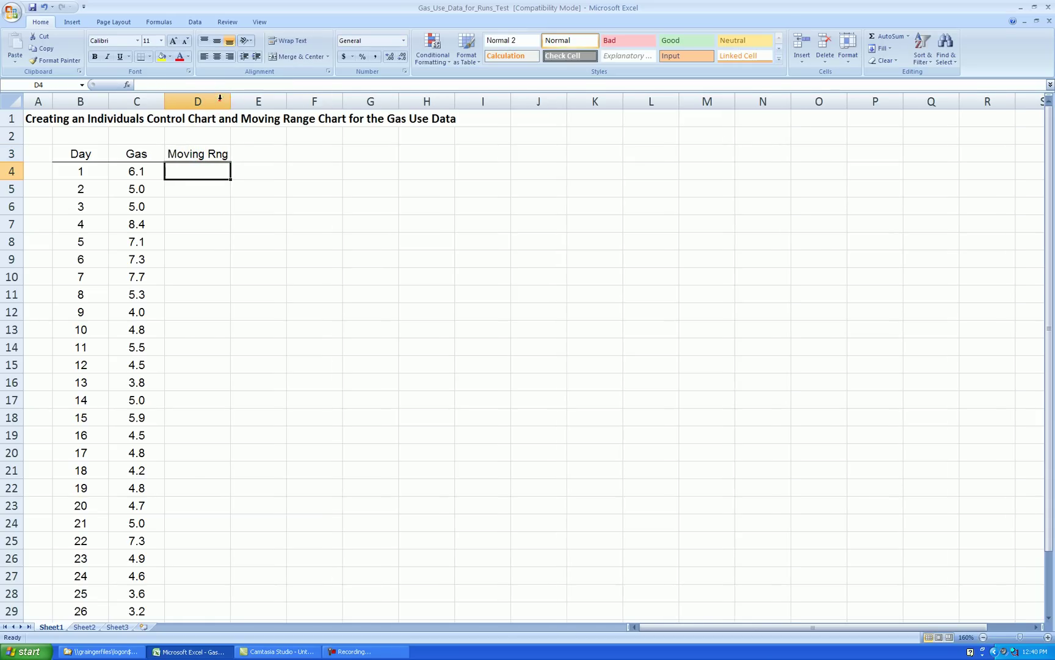
- Calculate the first moving range in D5 with the formula =ABS(C5-C4)
click(205, 188)
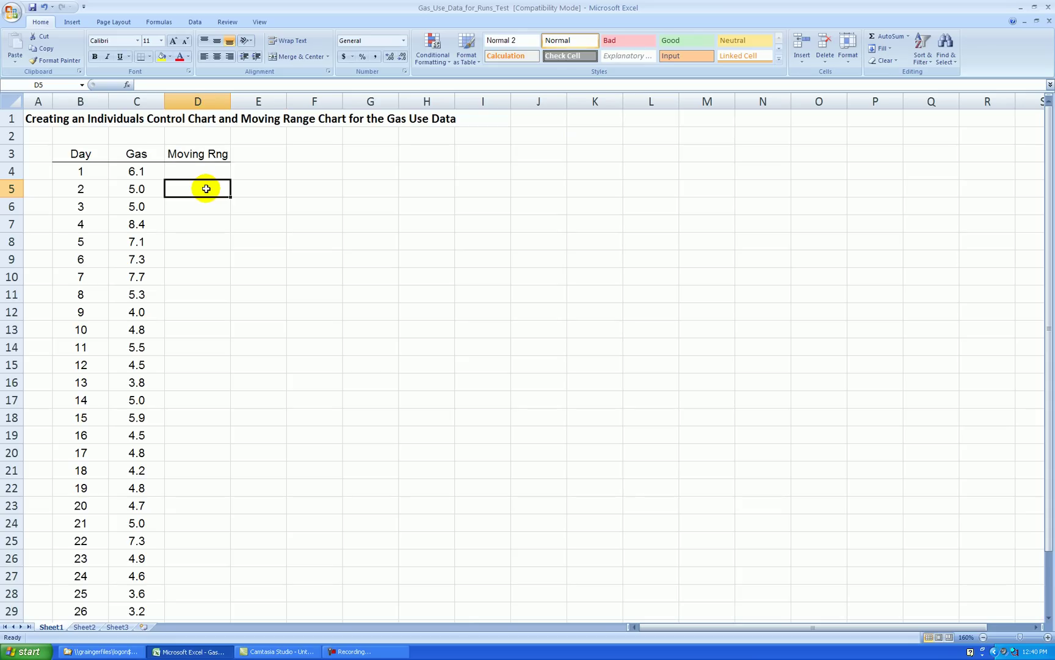
text(=abs()
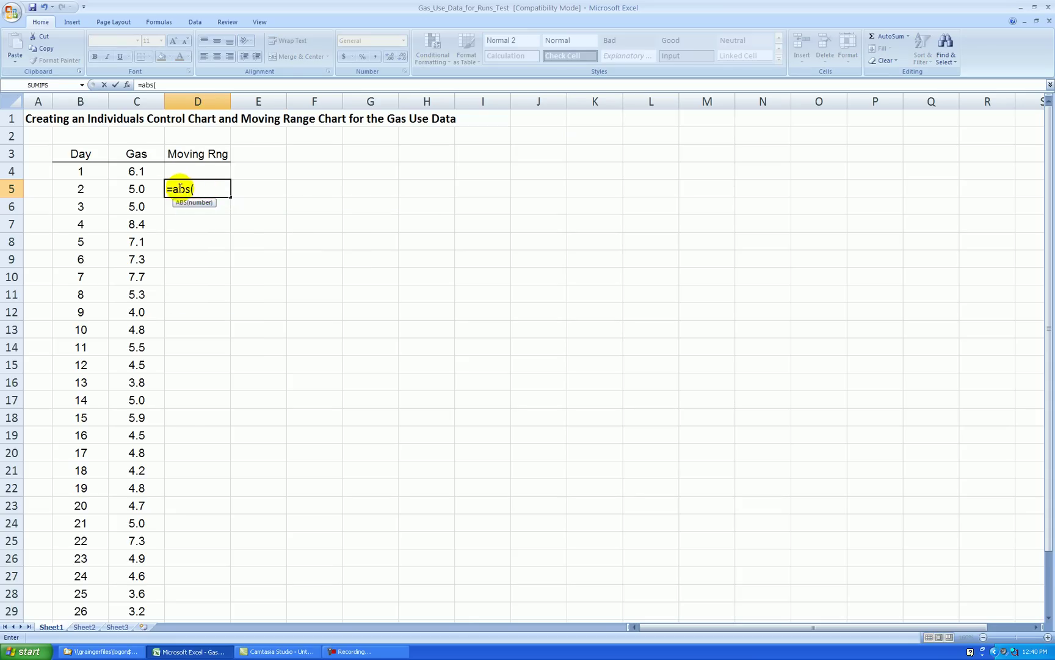
click(135, 189)
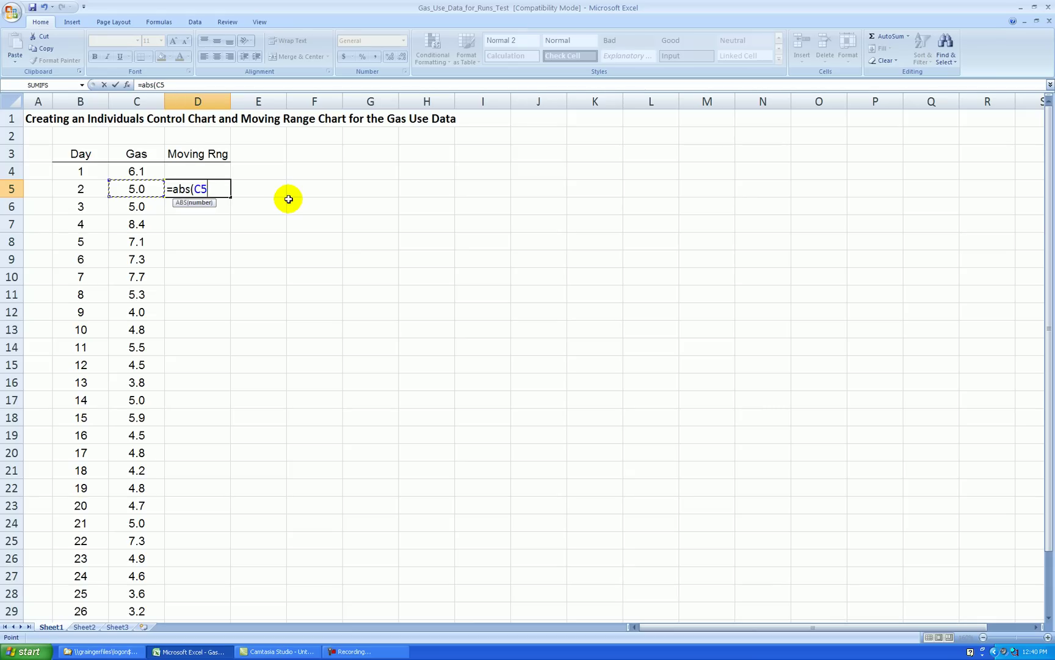
text(-)
click(143, 173)
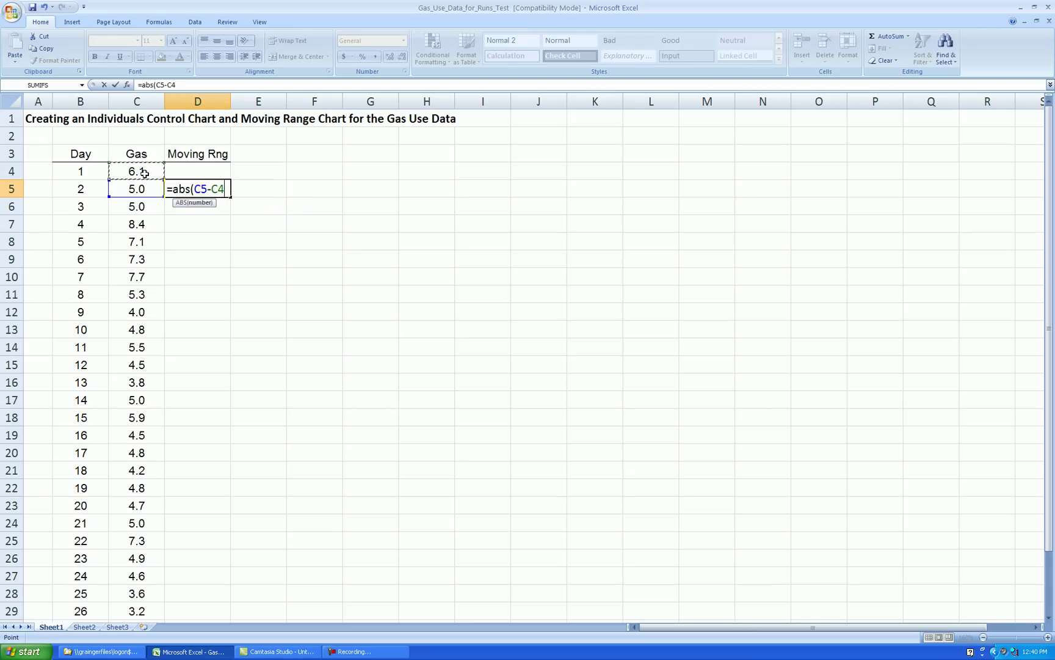
text())
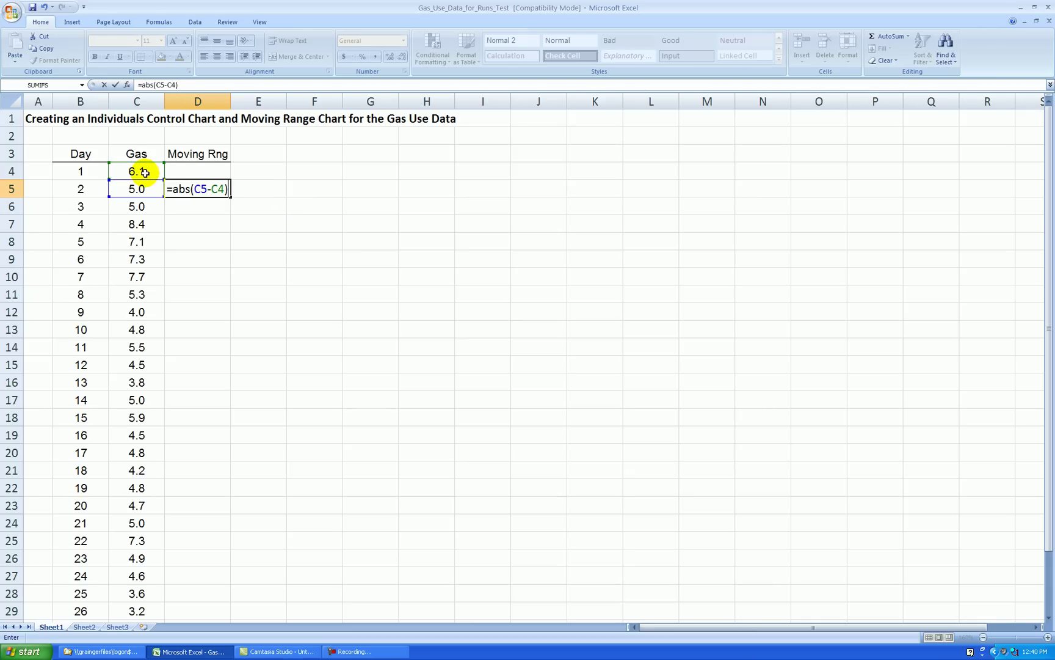
key(Return)
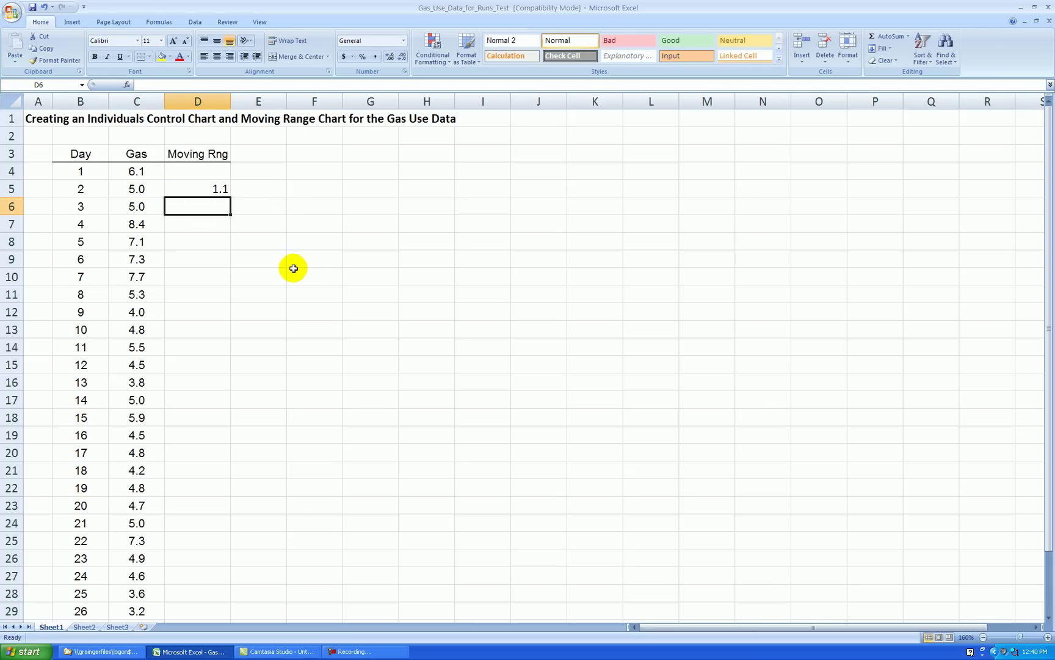
- Fill the moving range formula from D5 down to the last day of data in row 33
scroll(293, 268, up, 2)
scroll(293, 268, up, 2)
click(275, 214)
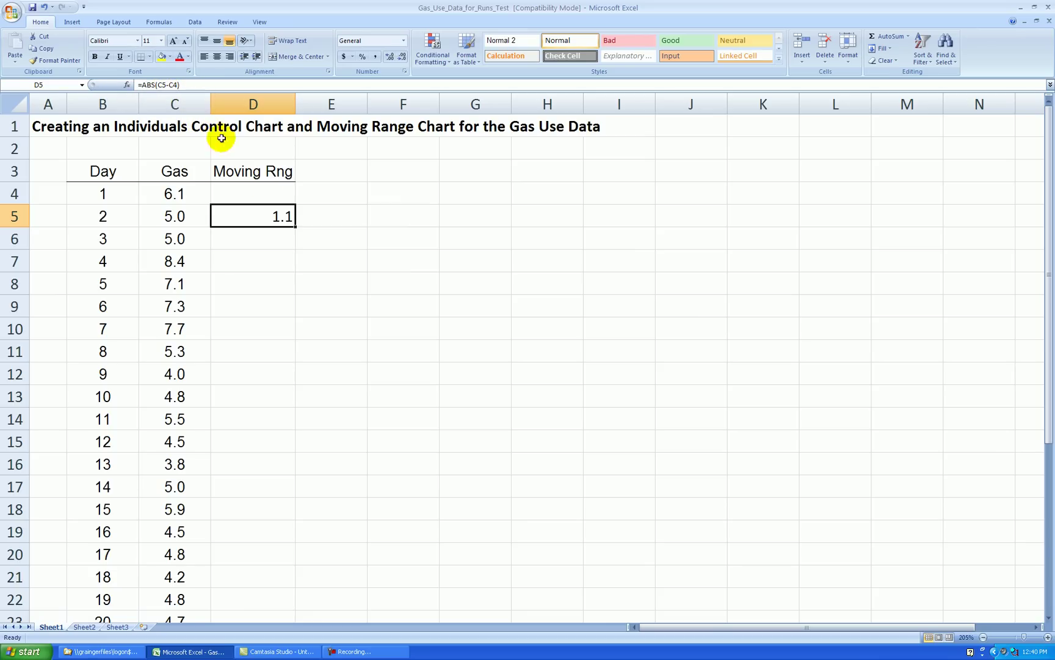
double_click(296, 227)
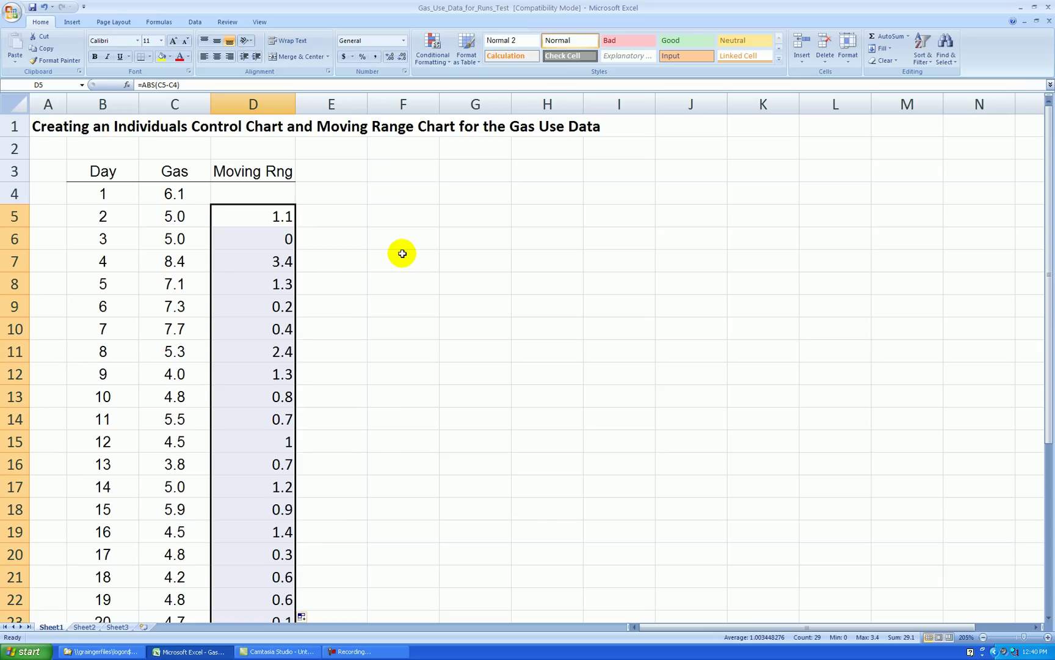
scroll(362, 282, down, 6)
scroll(361, 282, up, 6)
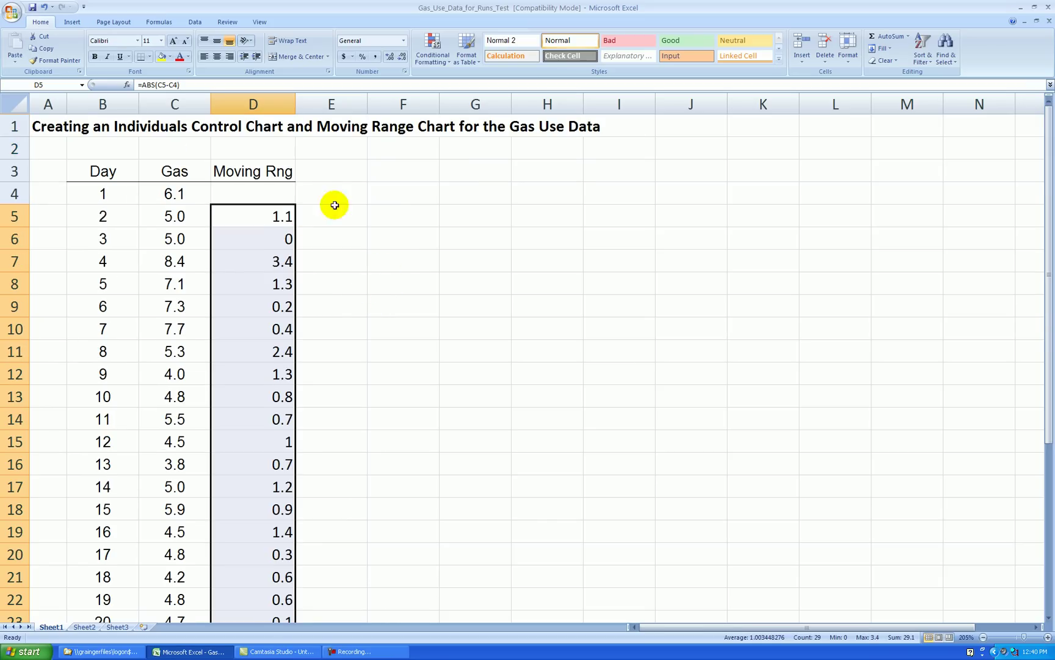
- Add the headers UCL, CL and LCL in E3 to G3, matching the existing header formatting
click(286, 160)
drag(296, 182, 348, 179)
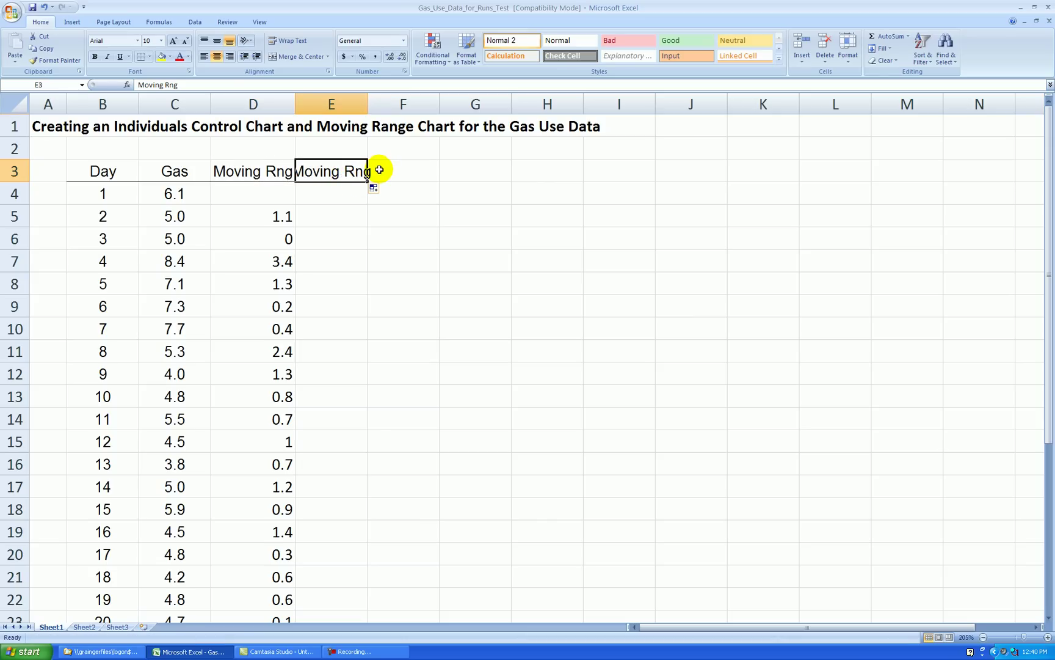
text(UCL)
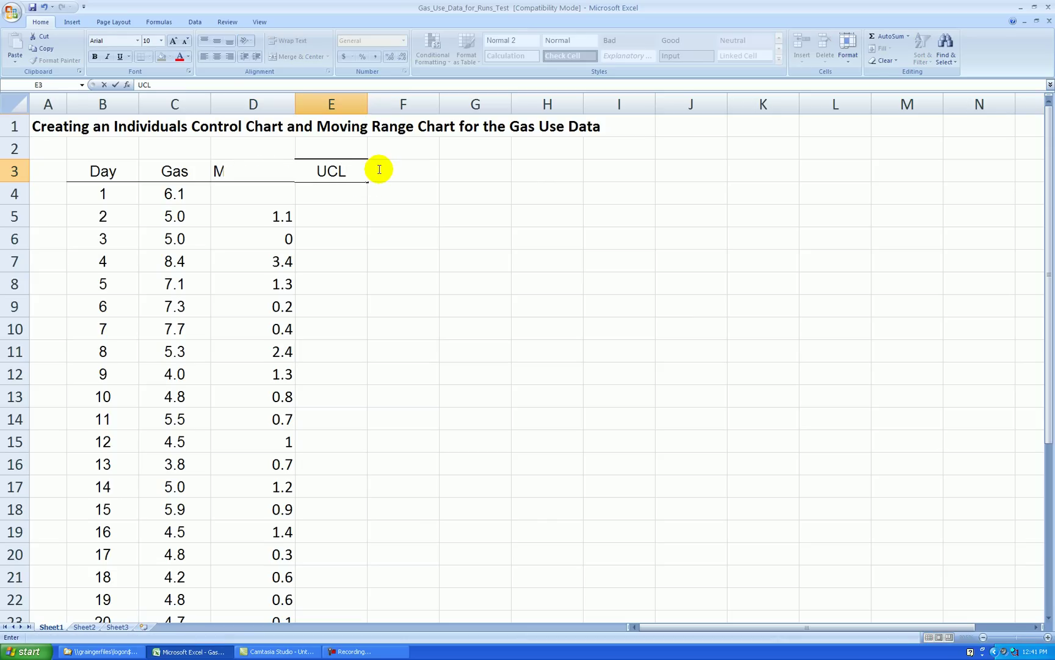
click(380, 169)
click(348, 170)
drag(367, 181, 487, 182)
click(412, 172)
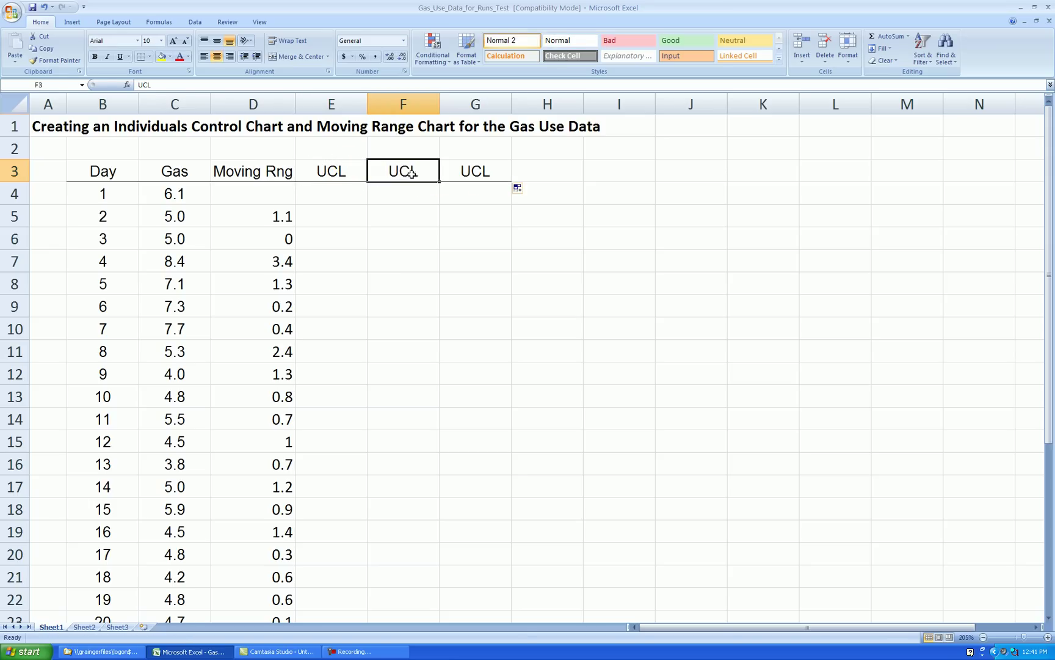
text(CL)
key(Tab)
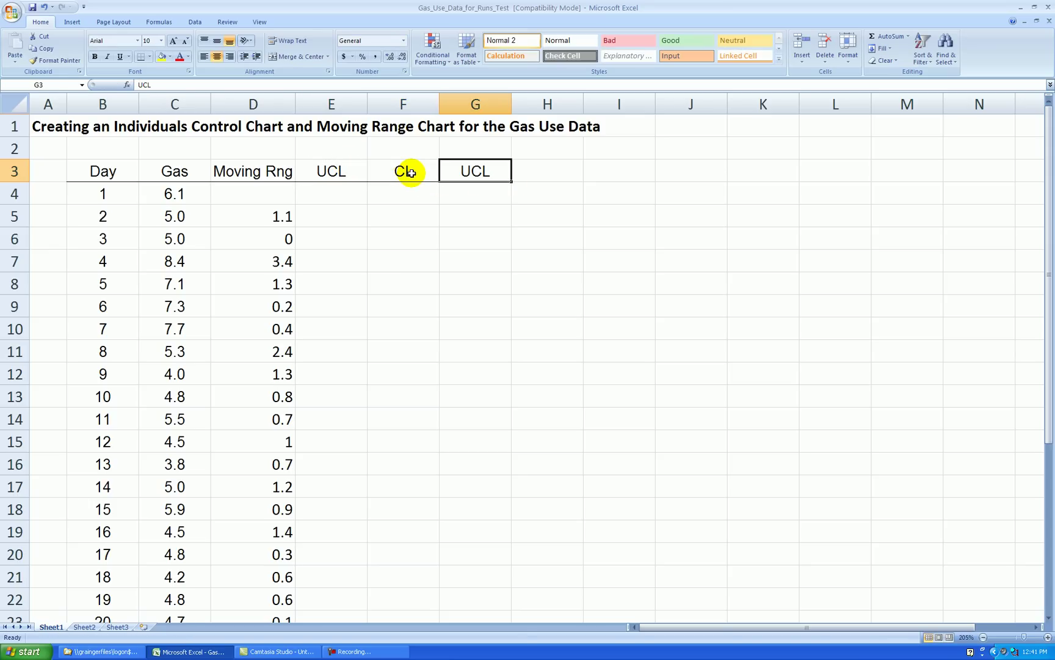
text(LCL)
key(Return)
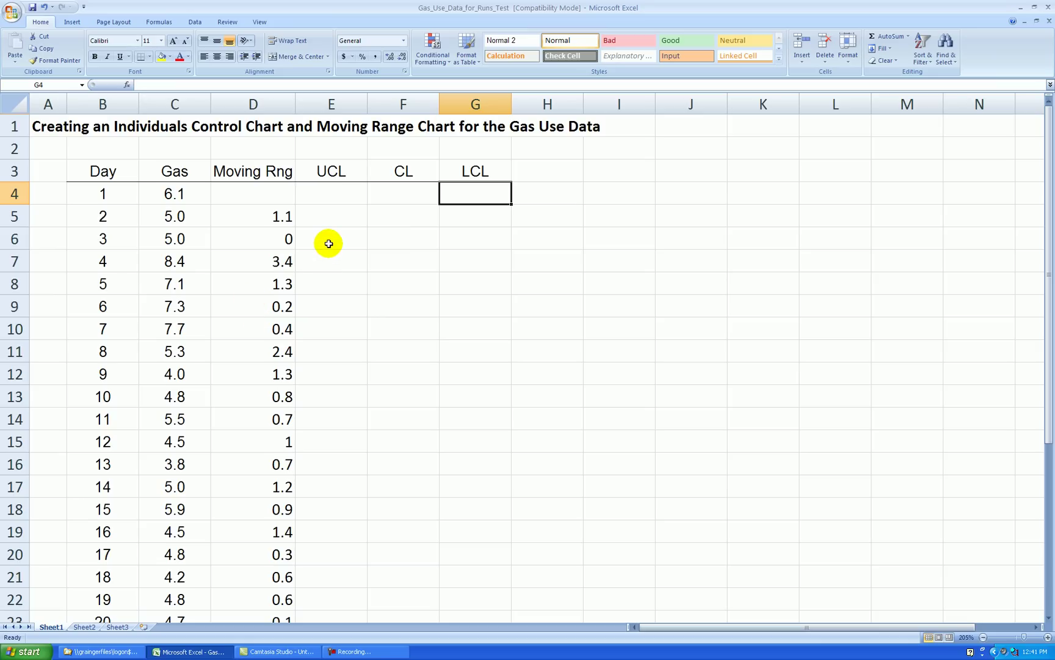
- Calculate the average gas use in C35 with a formula averaging C4:C33
scroll(329, 243, down, 8)
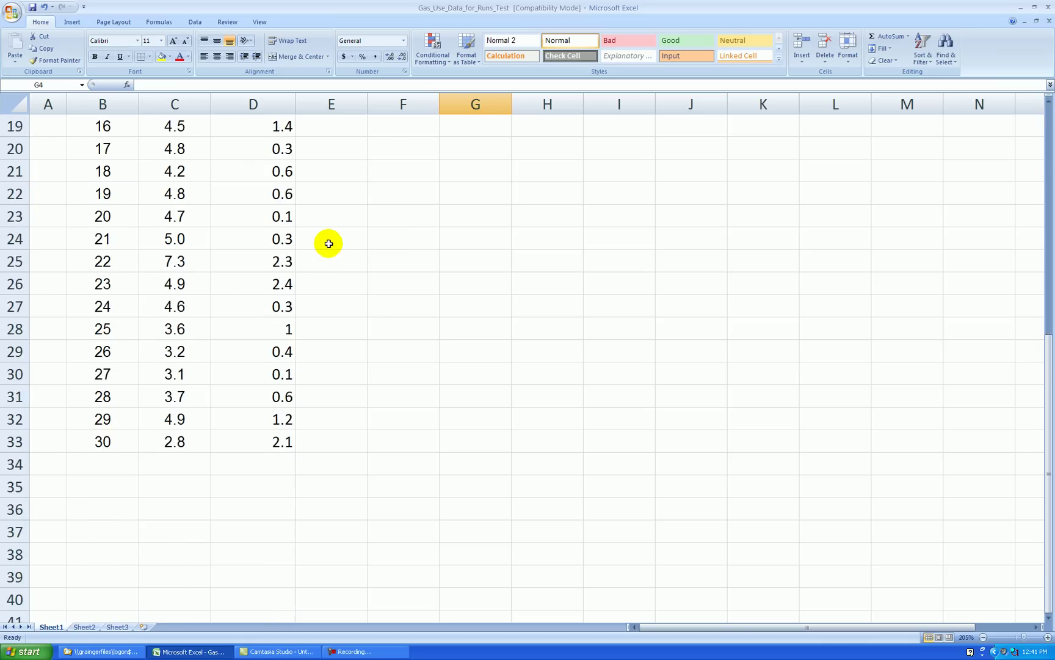
click(192, 358)
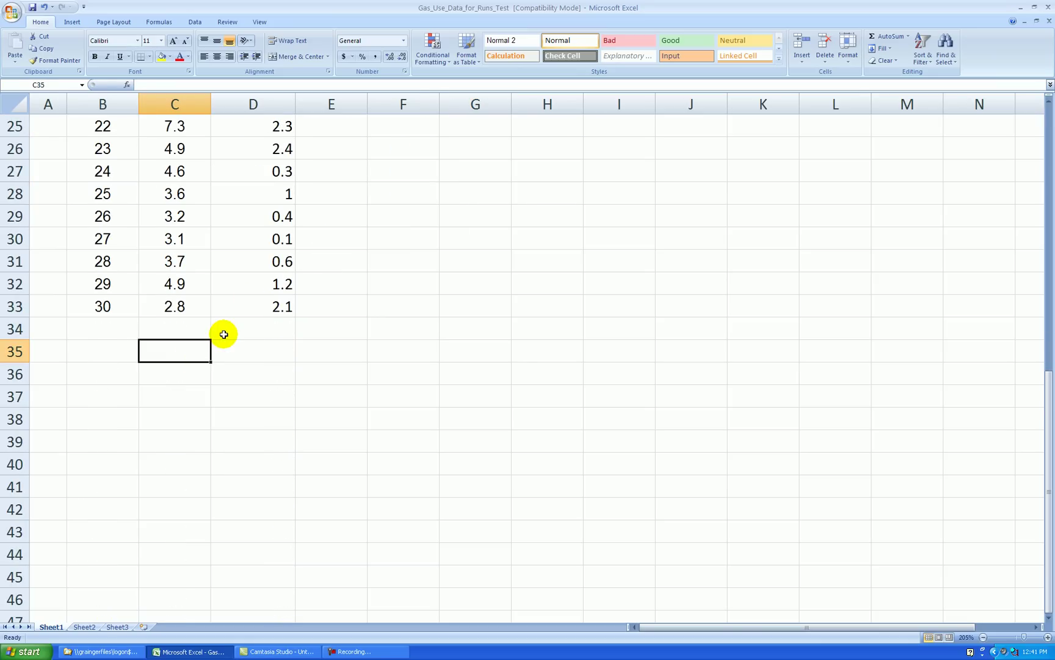
text(=average()
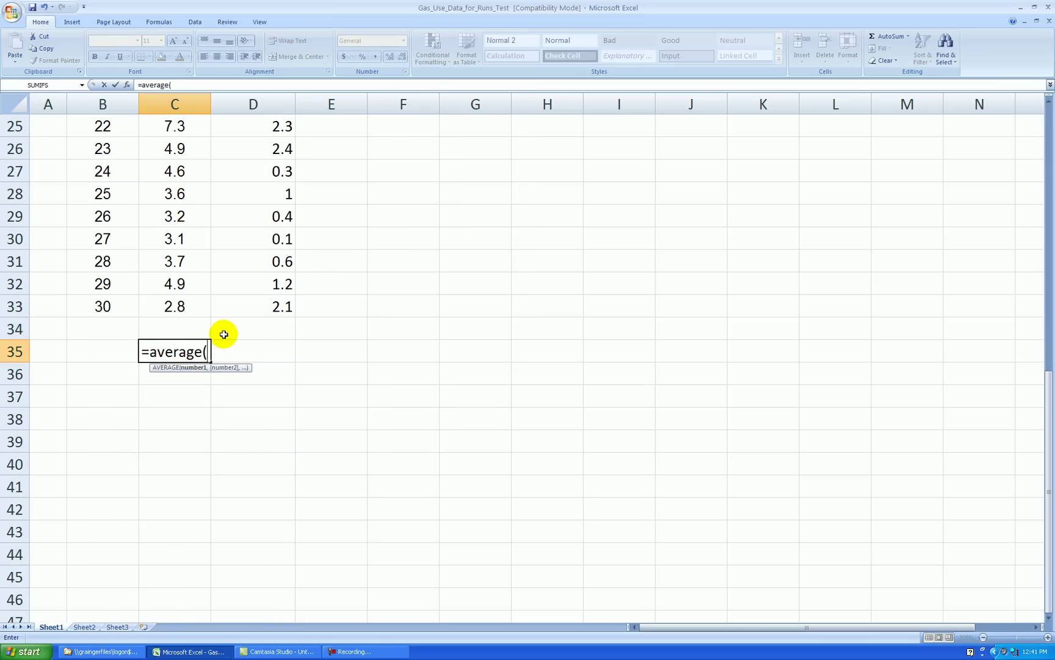
drag(176, 305, 176, 171)
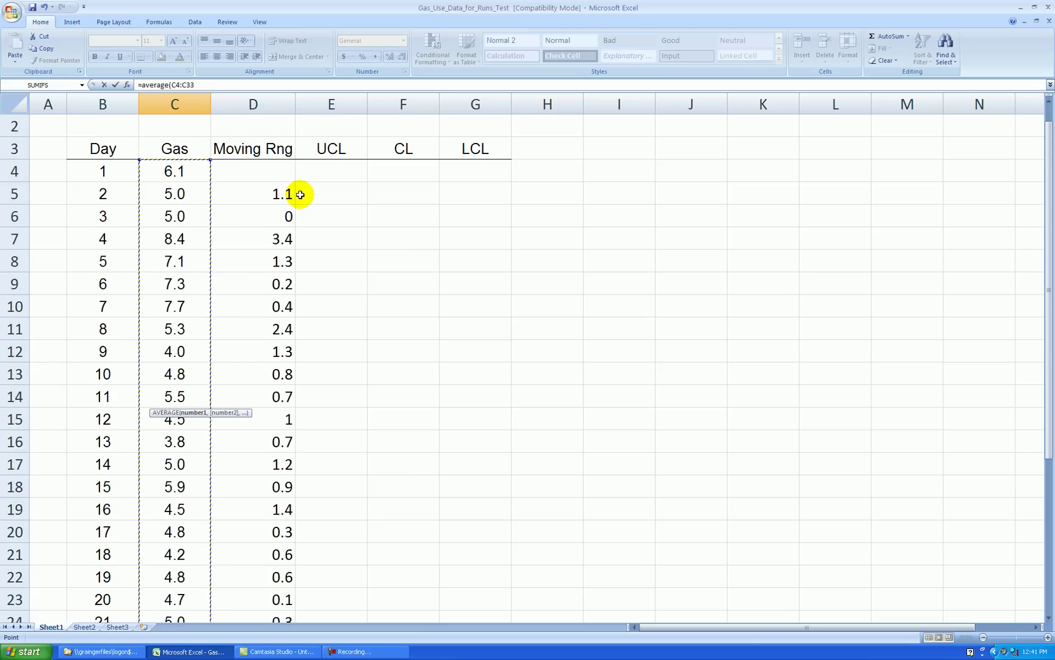
key(Return)
- Format the average in C35 to two decimals and copy its formula across to D35 for the moving ranges
scroll(368, 310, down, 3)
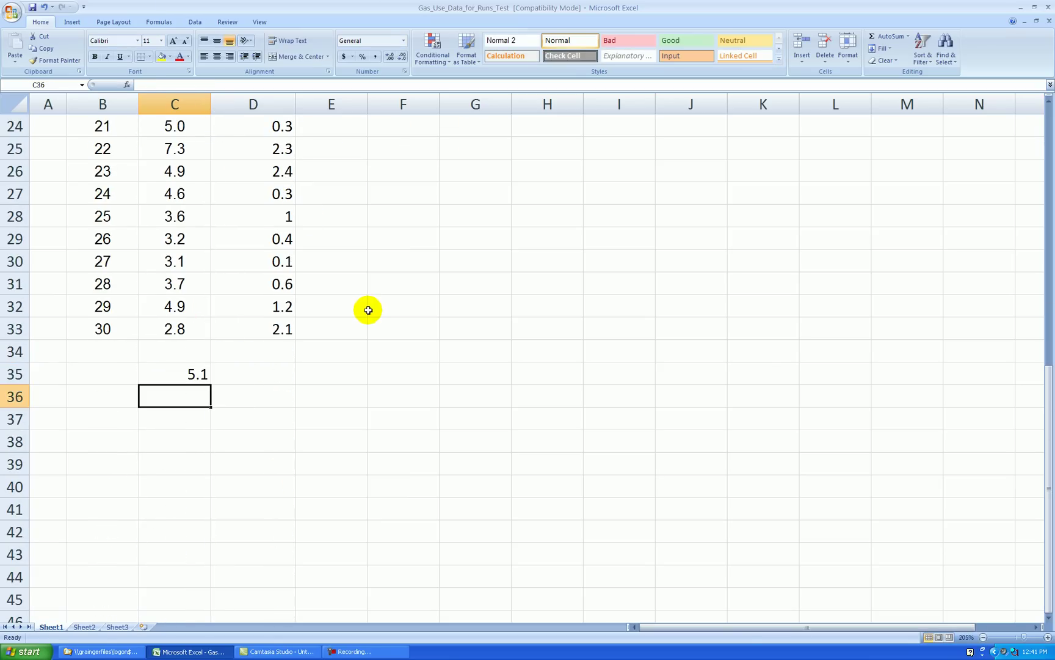
click(191, 374)
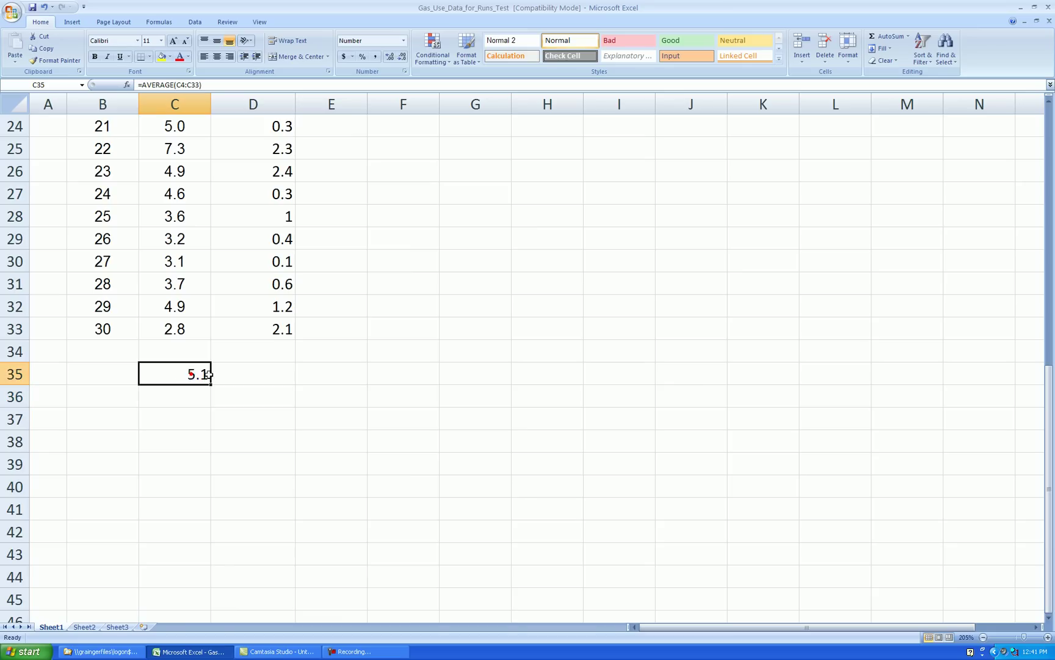
click(389, 58)
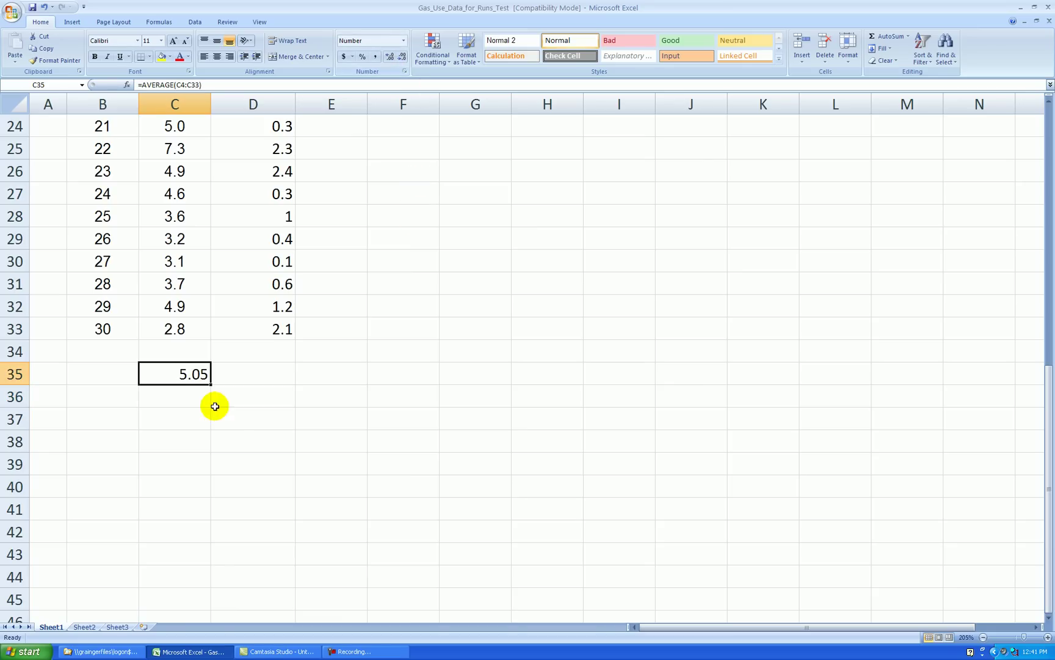
drag(210, 384, 287, 384)
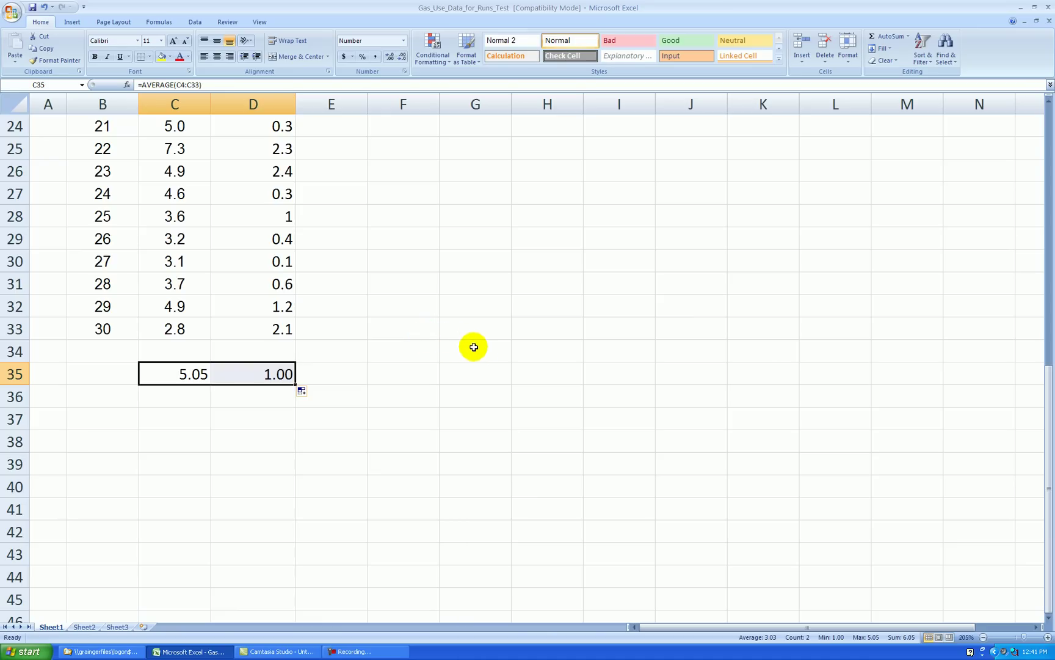
- Enter 5.05 as the center line value in F4 and fill it down through F33
scroll(501, 310, up, 8)
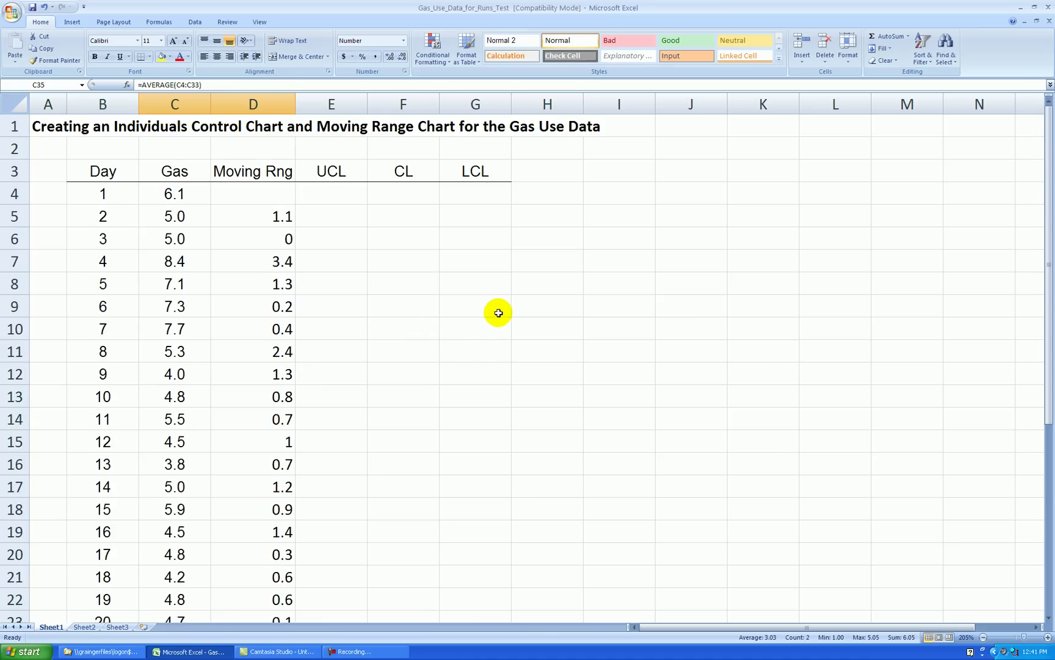
click(408, 194)
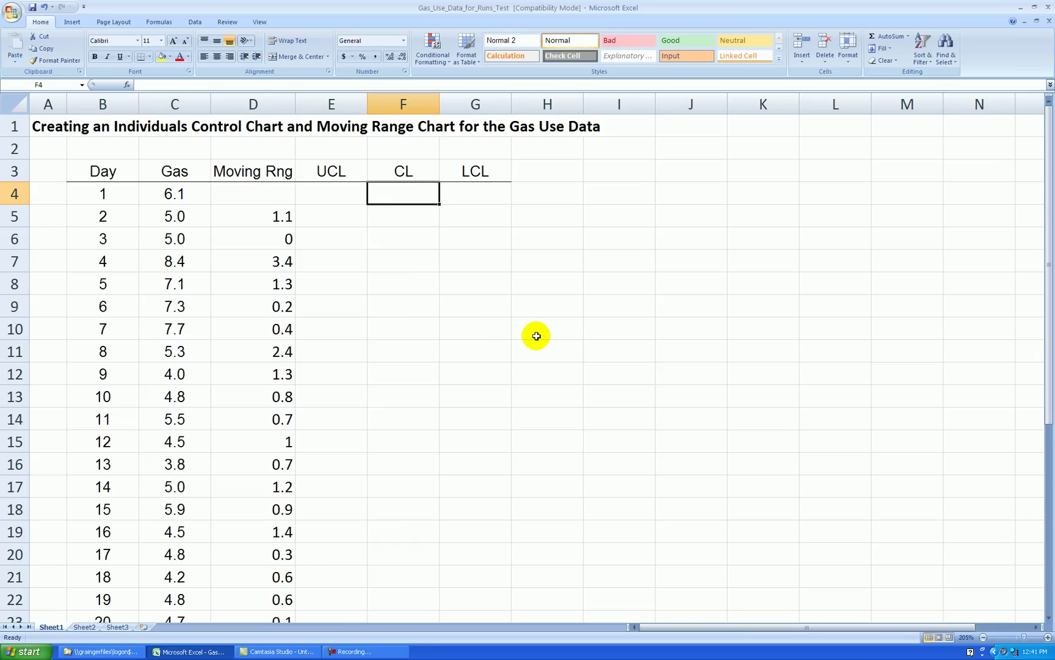
text(5.)
key(Return)
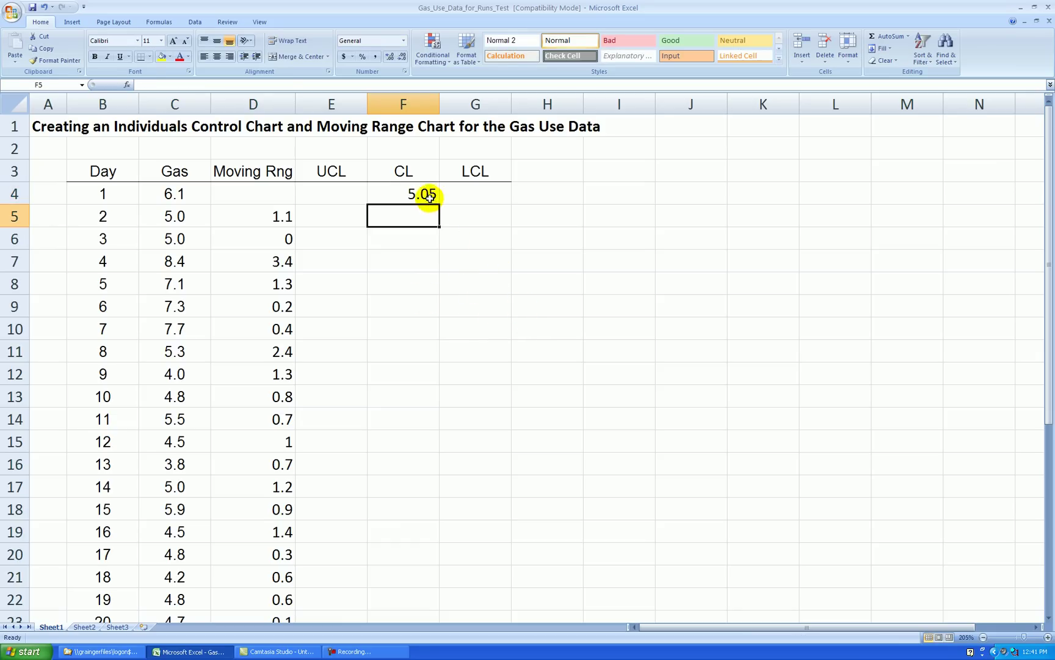
click(423, 194)
drag(439, 205, 435, 538)
scroll(525, 427, up, 5)
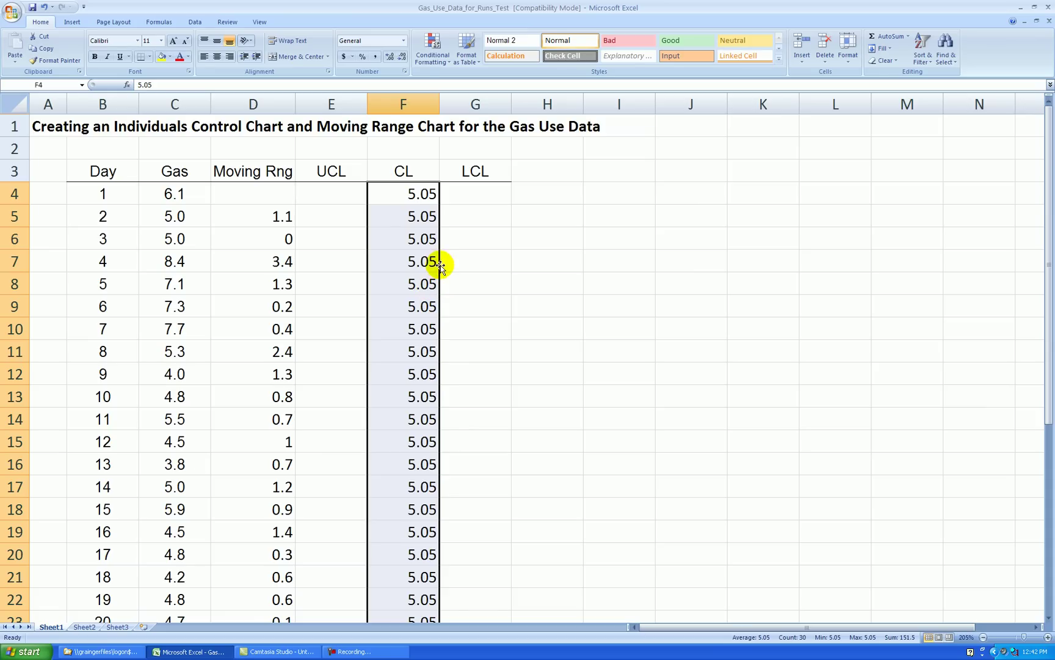
- Calculate the upper control limit in E4 with the formula =F4+2.66*1.00
click(348, 196)
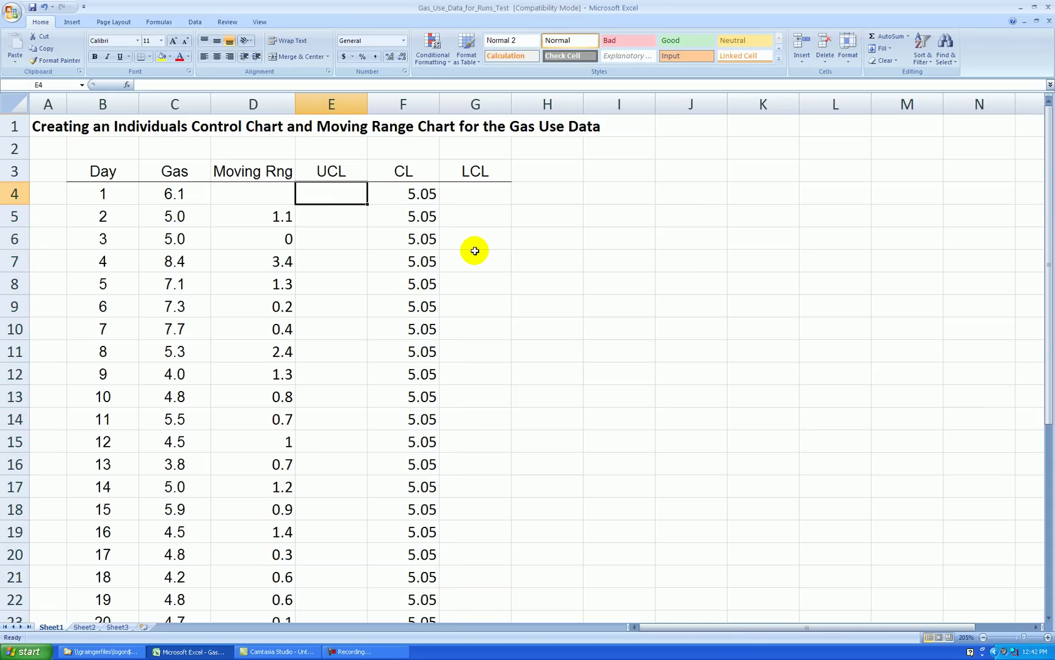
text(=)
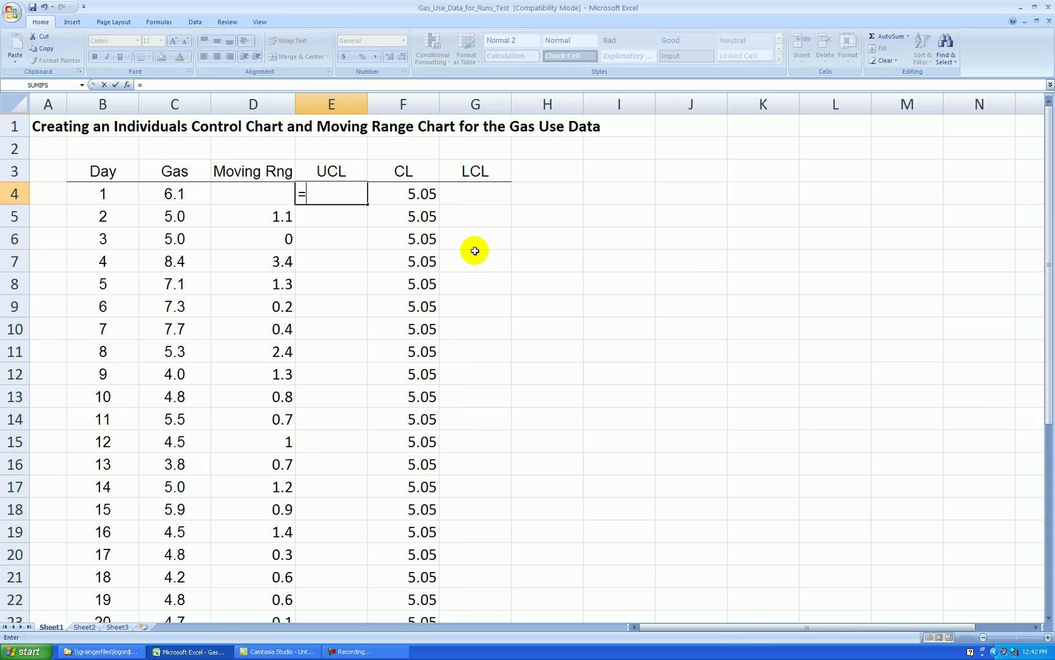
text(F4+2.66*1.00)
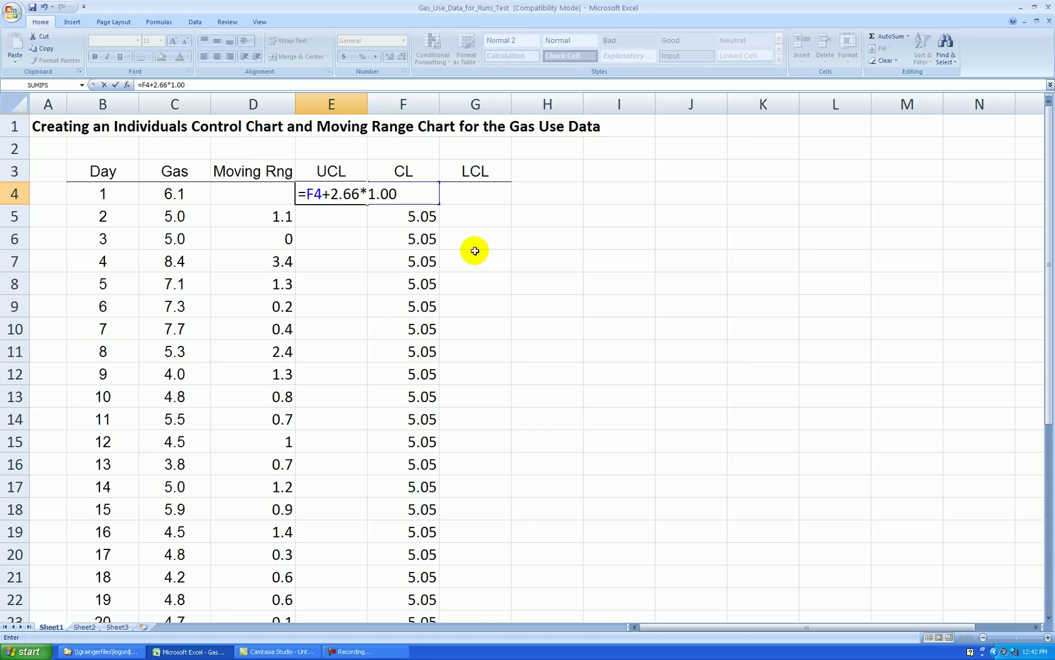
key(Return)
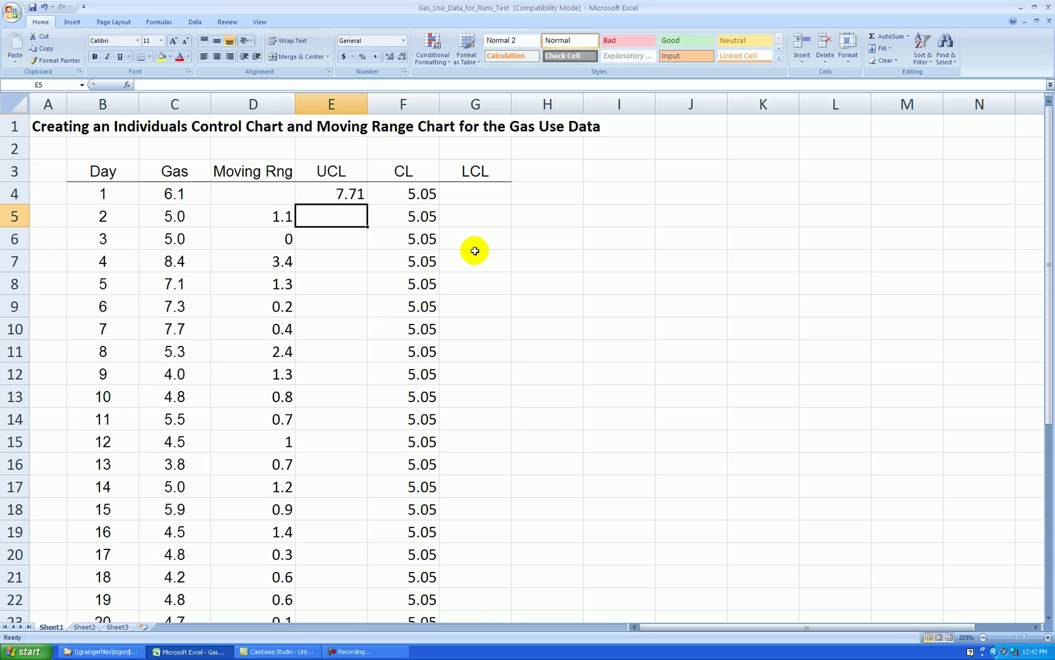
- Copy the upper control limit formula in E4 down through E33
click(357, 195)
drag(366, 204, 379, 579)
scroll(517, 355, up, 4)
- Calculate the lower control limit in G4 with the formula =F4-2.66*1 and fill it down through G33
click(476, 190)
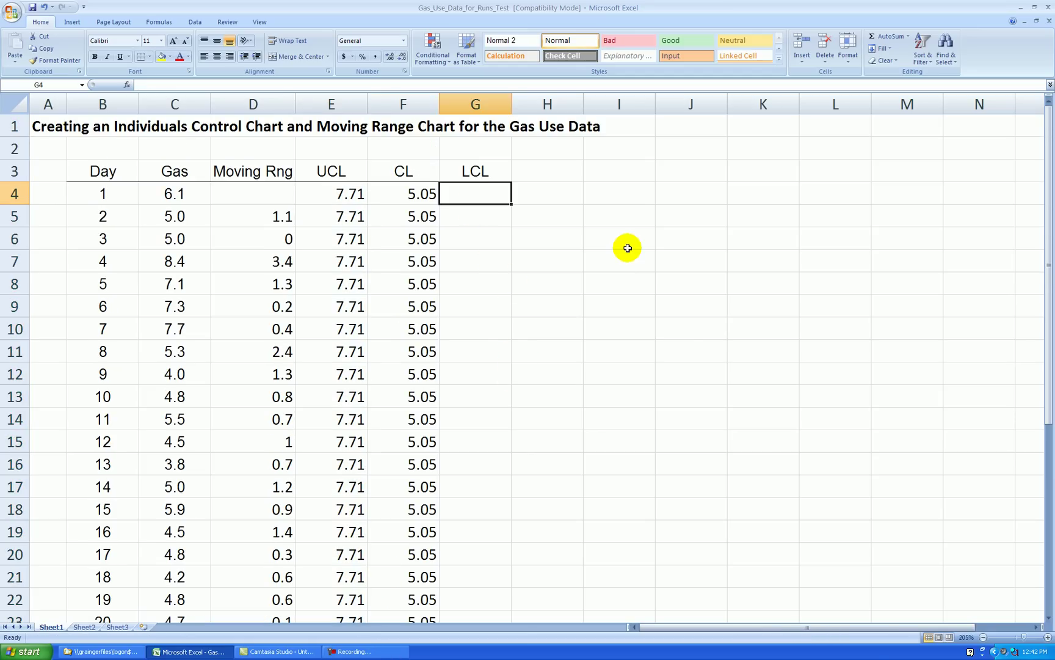
text(=)
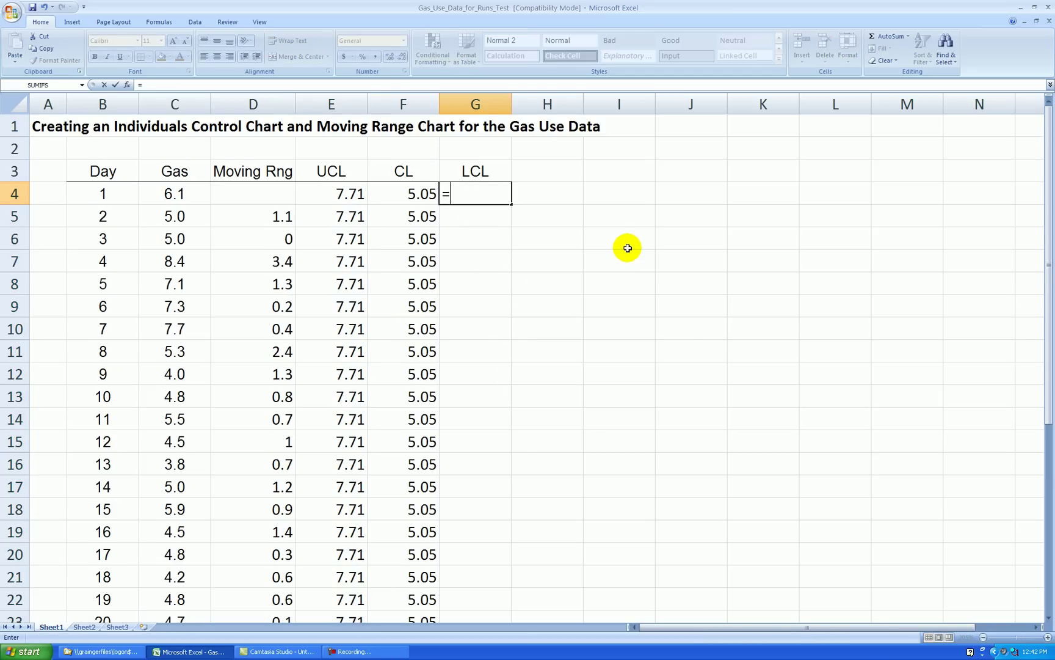
key(Left)
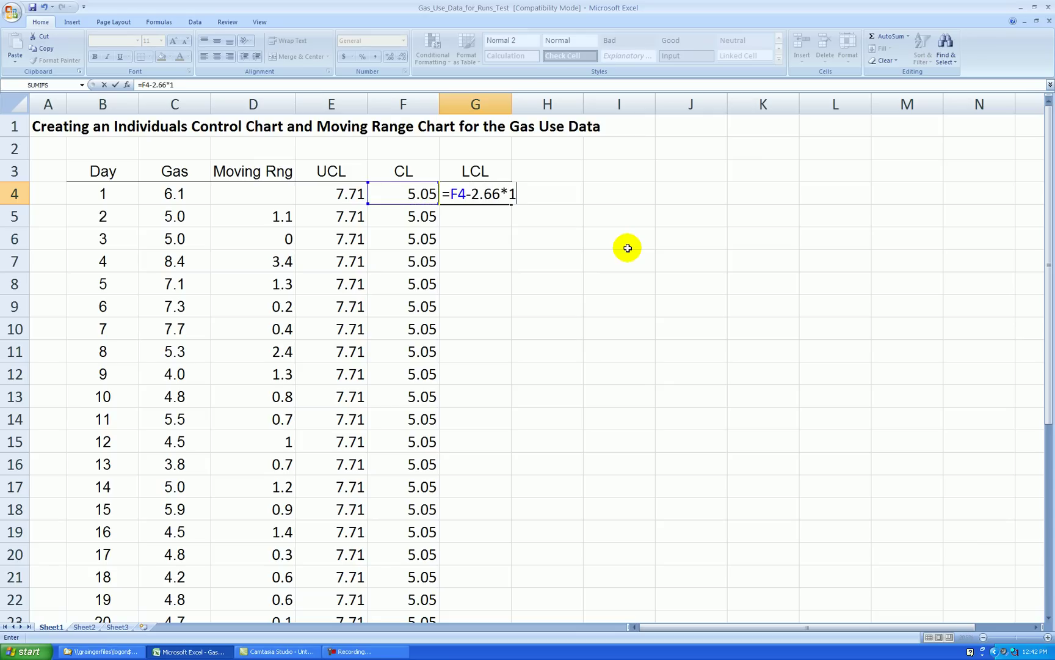
key(Return)
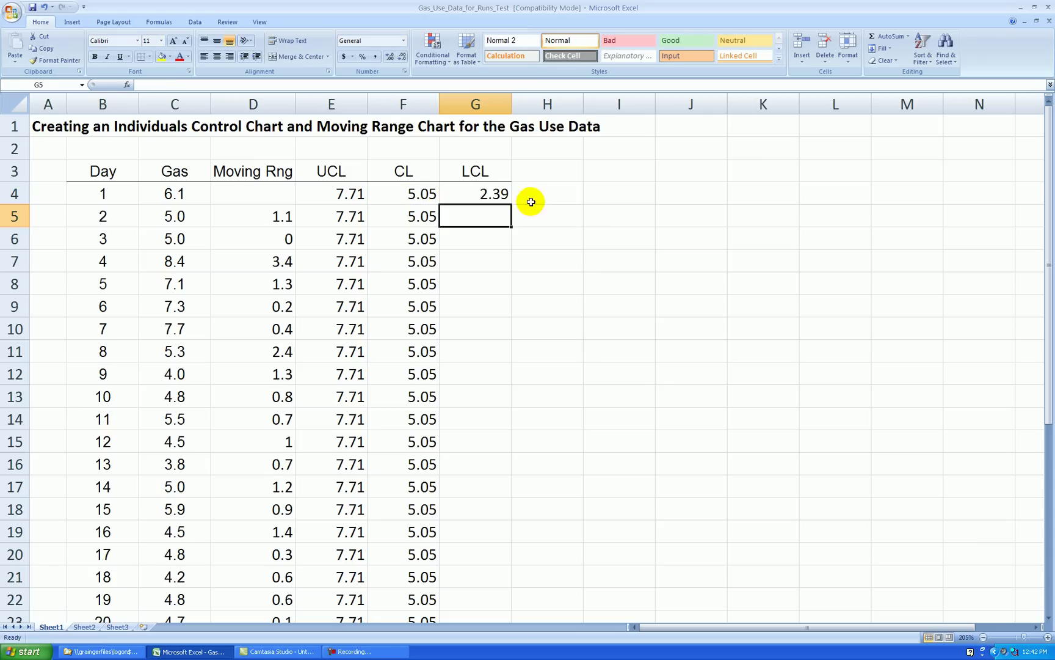
click(506, 199)
double_click(512, 205)
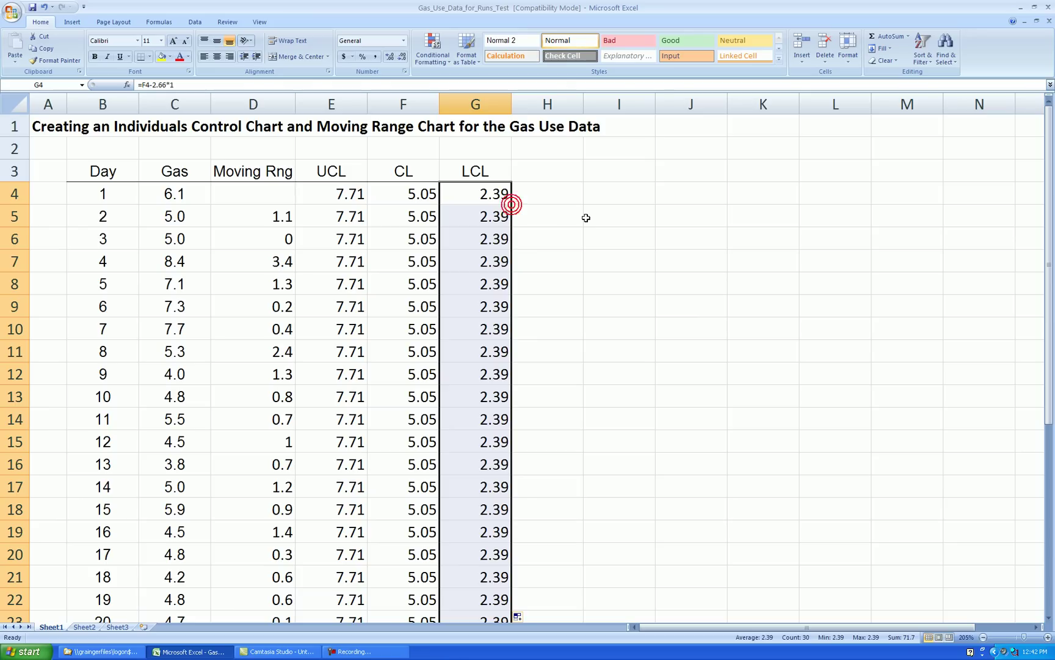
click(550, 236)
click(356, 200)
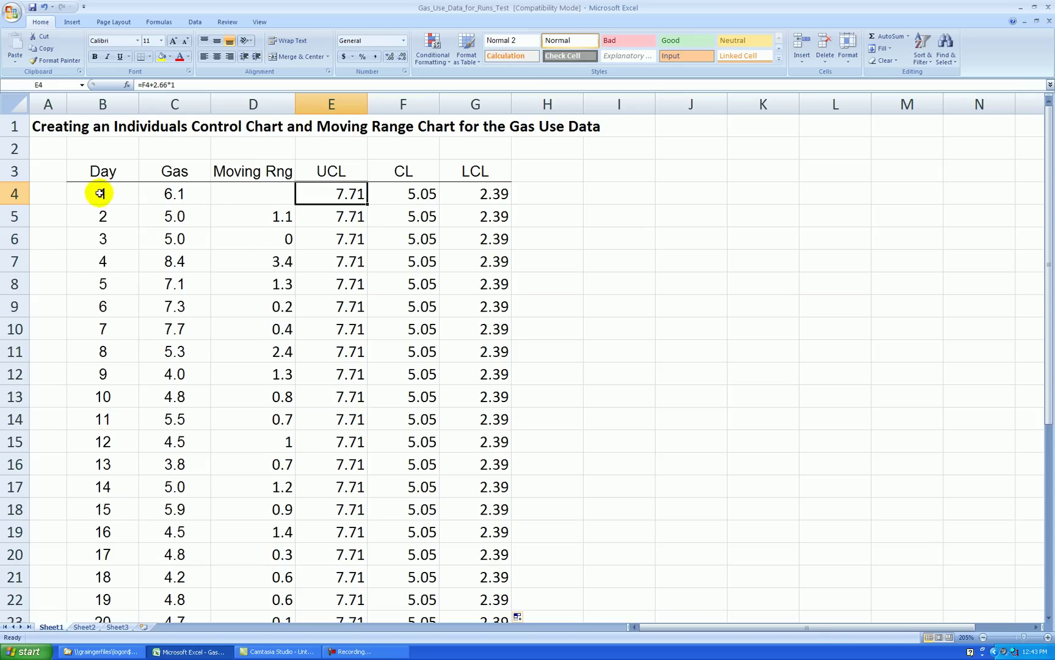
- Insert a scatter chart with straight lines and markers from B4:C33 and E4:G33, then reposition it higher and farther right on the sheet
drag(94, 193, 171, 238)
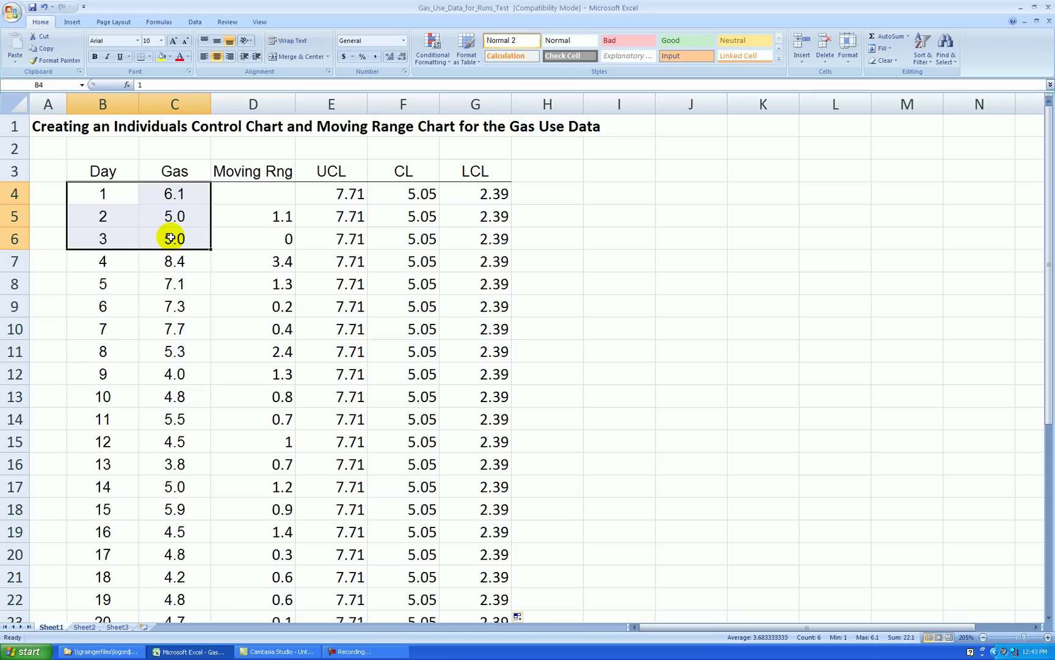
key(ctrl+shift+Down)
scroll(427, 263, down, 2)
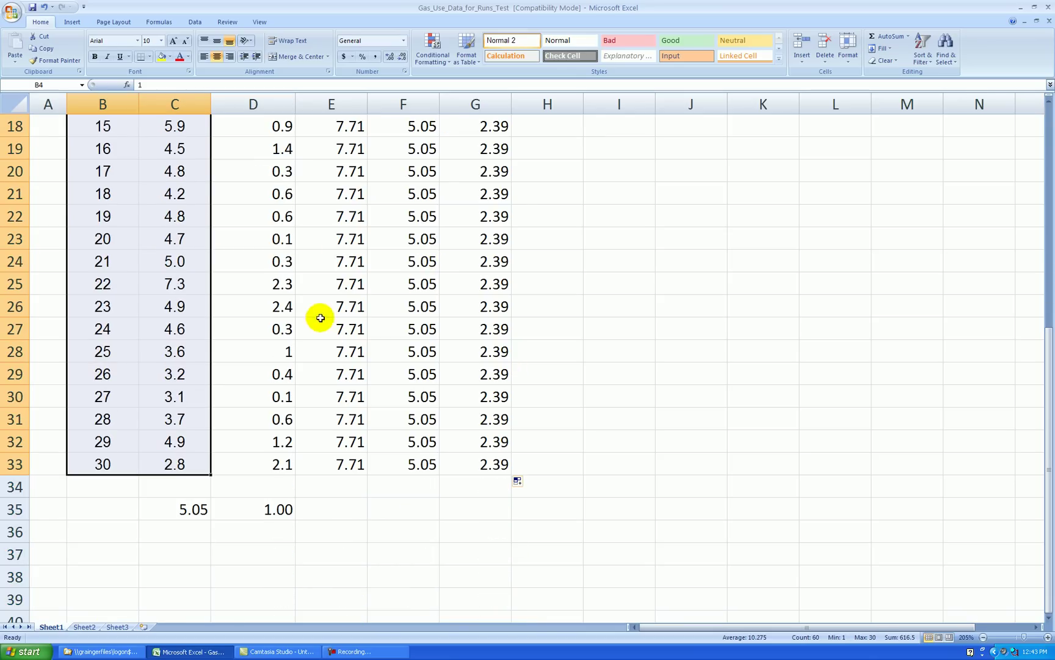
scroll(276, 223, down, 2)
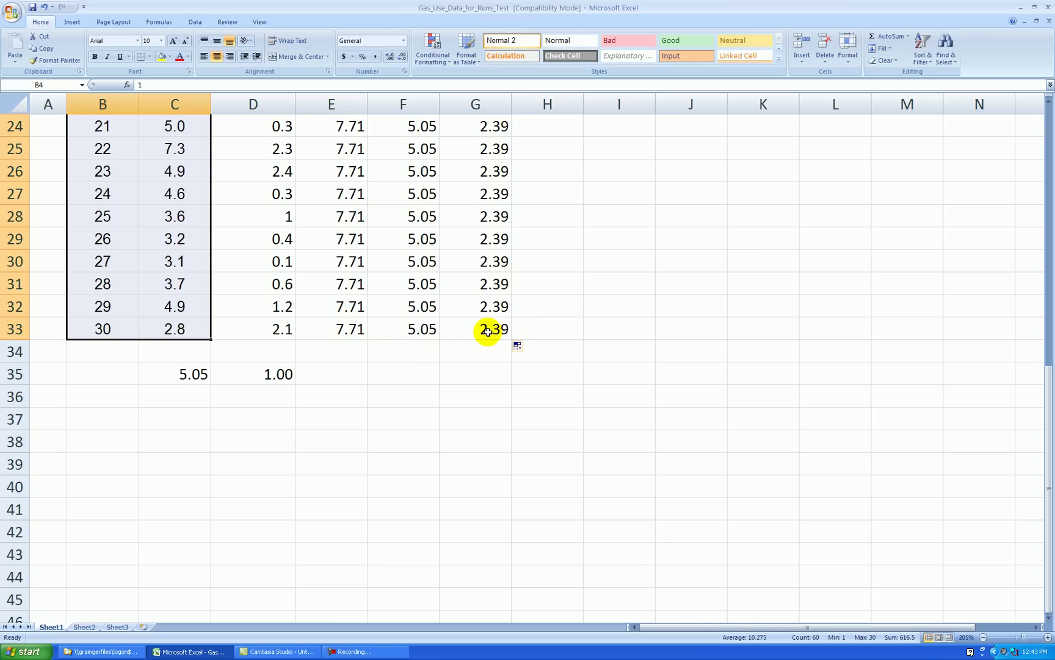
drag(350, 329, 492, 178)
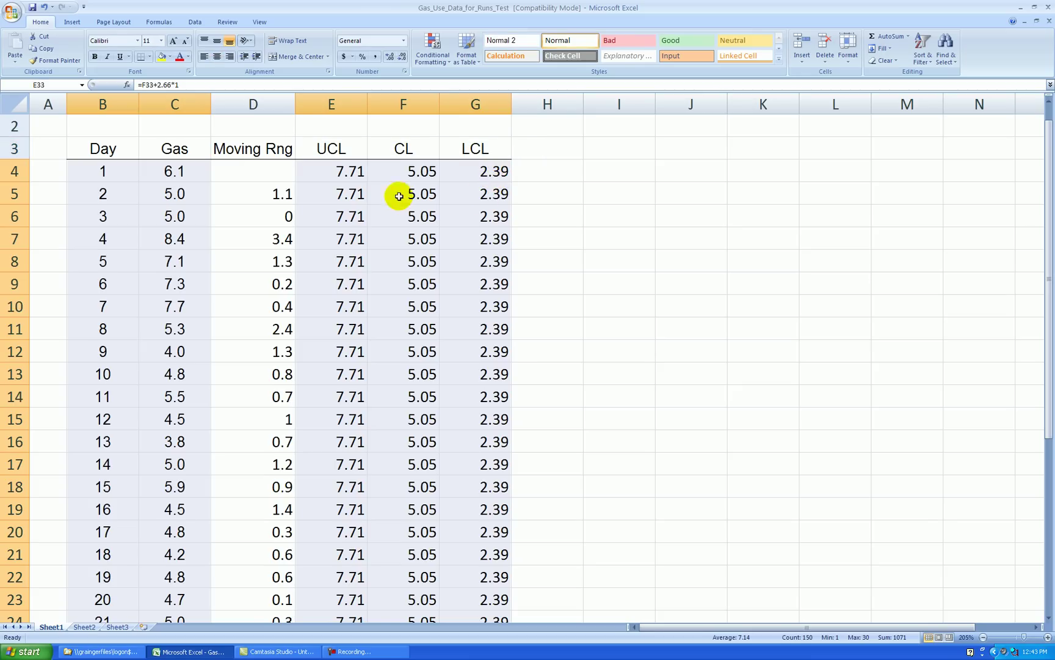
click(72, 23)
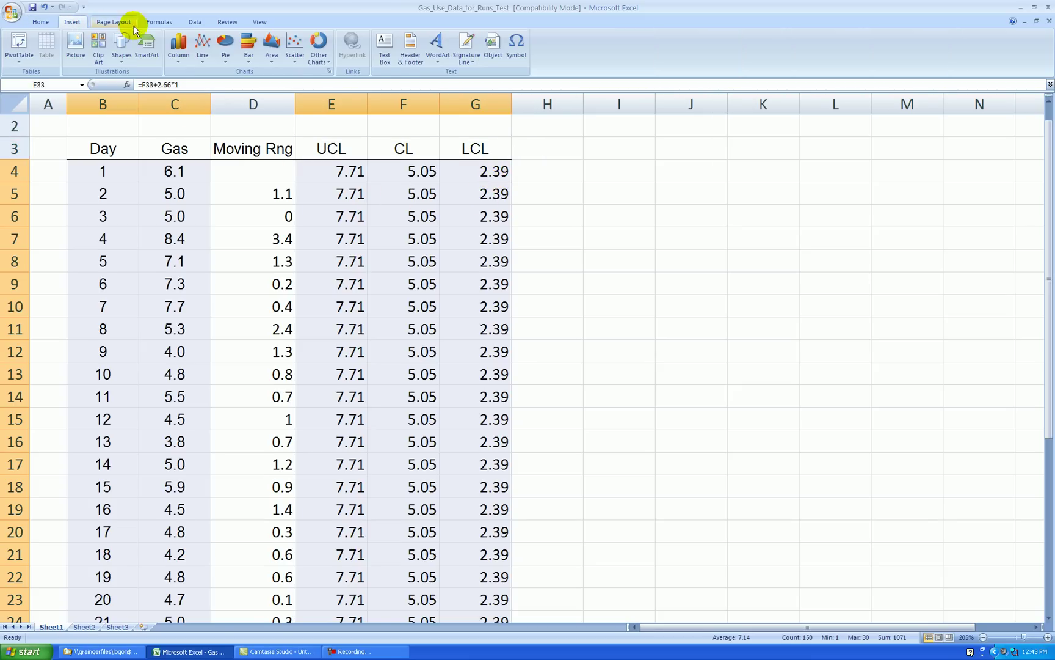
click(294, 46)
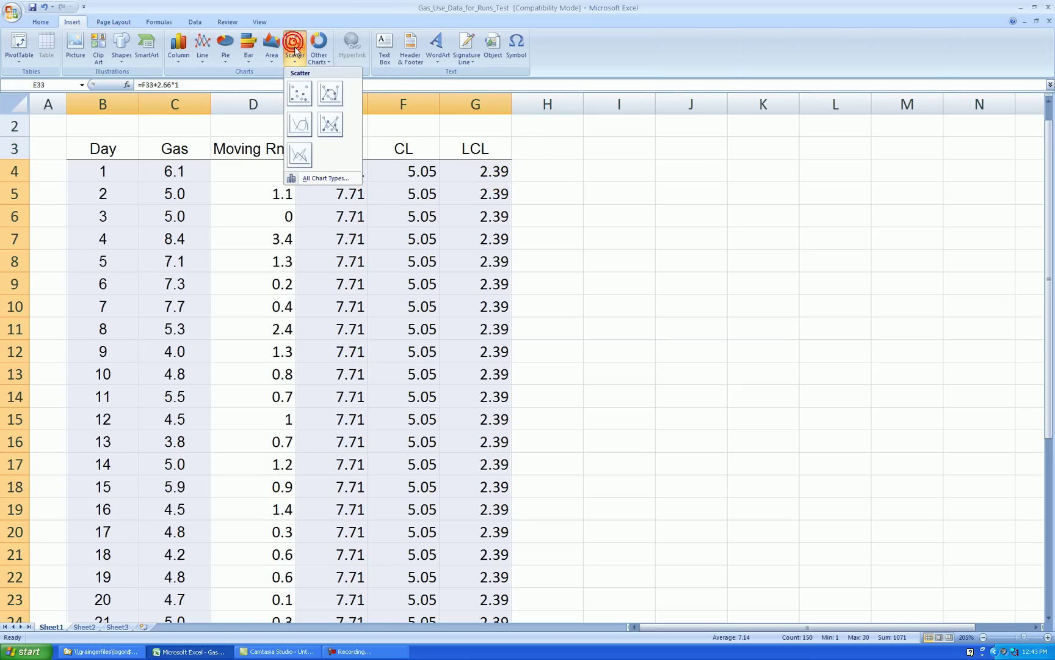
click(331, 120)
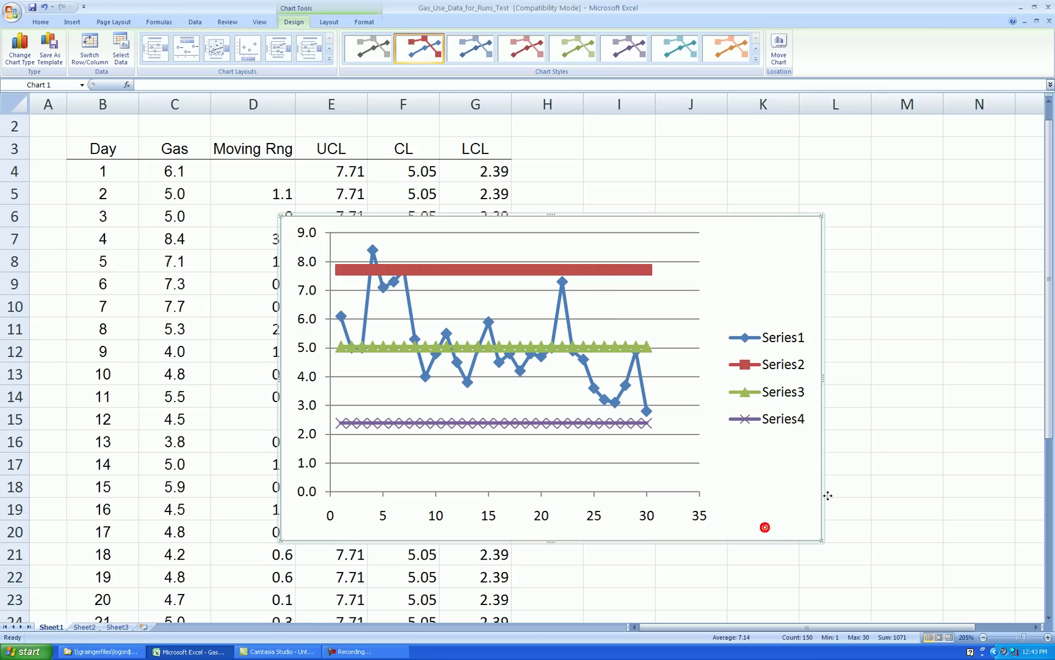
drag(875, 450, 875, 452)
drag(934, 628, 956, 629)
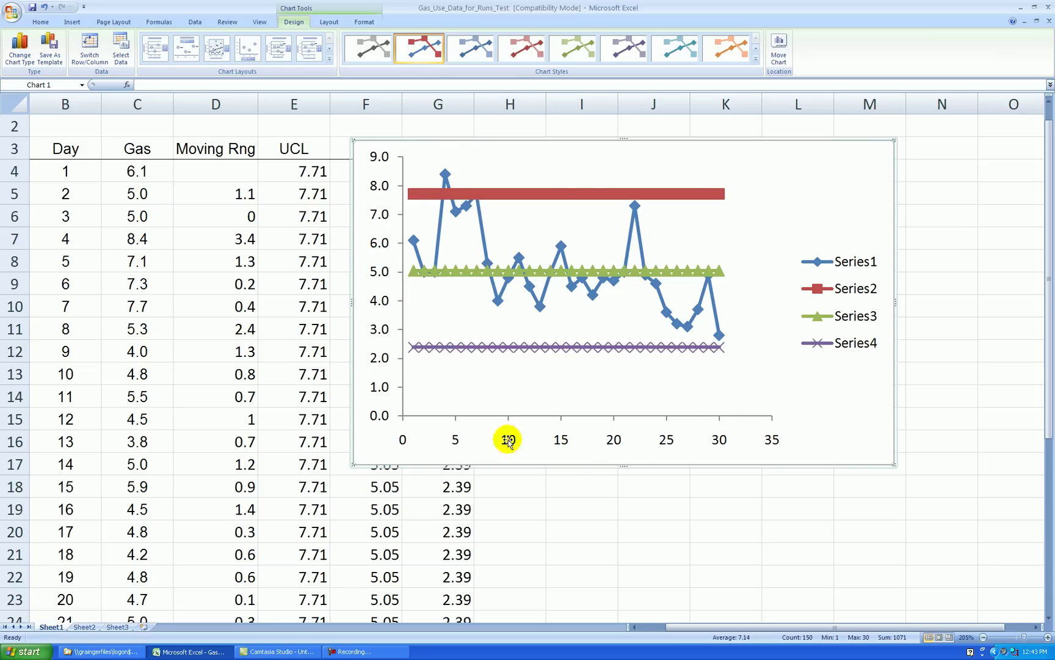
- Fix the chart's horizontal axis at a minimum of 0, a maximum of 30 and a major unit of 5
right_click(668, 442)
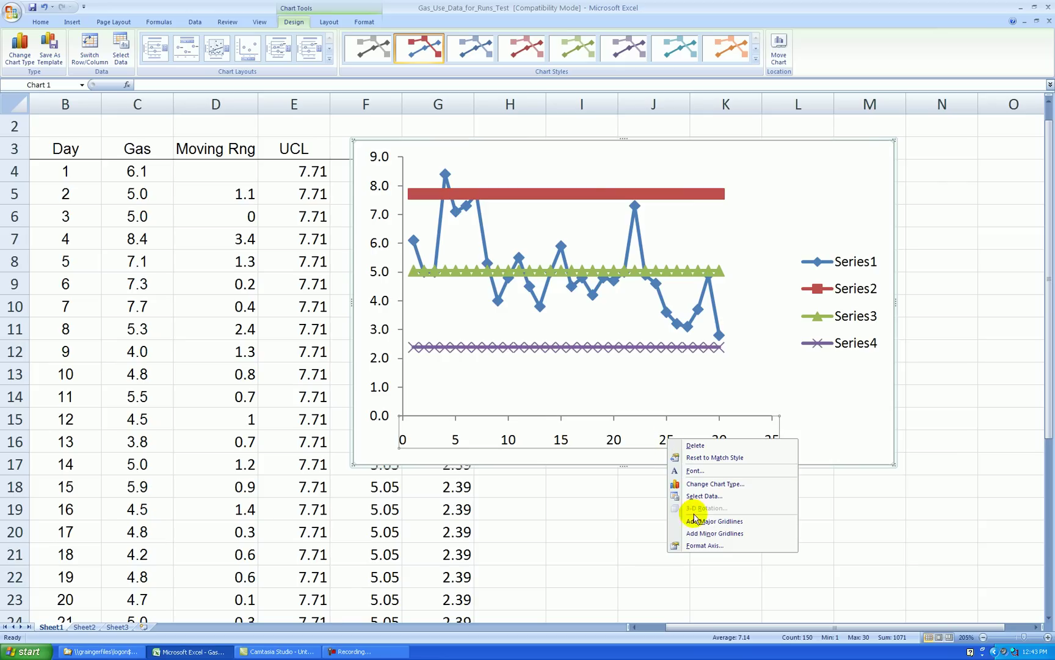
click(703, 544)
click(546, 213)
drag(598, 226, 545, 227)
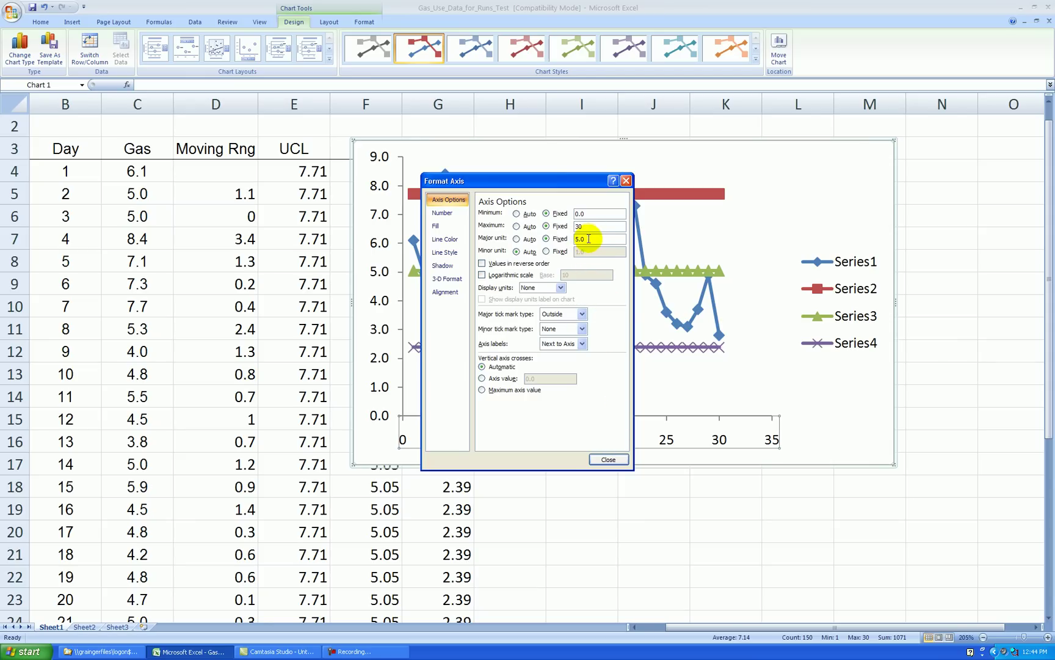
click(609, 460)
click(702, 510)
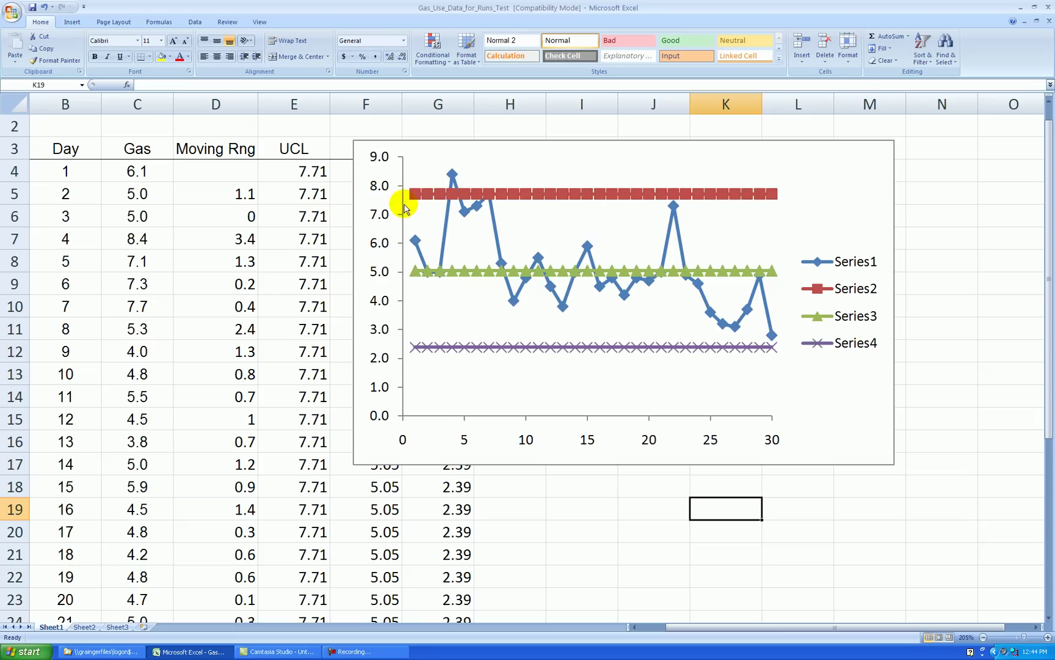
- Fix the vertical axis at minimum 2, maximum 9 and major unit 1, with its labels at zero decimal places
right_click(380, 330)
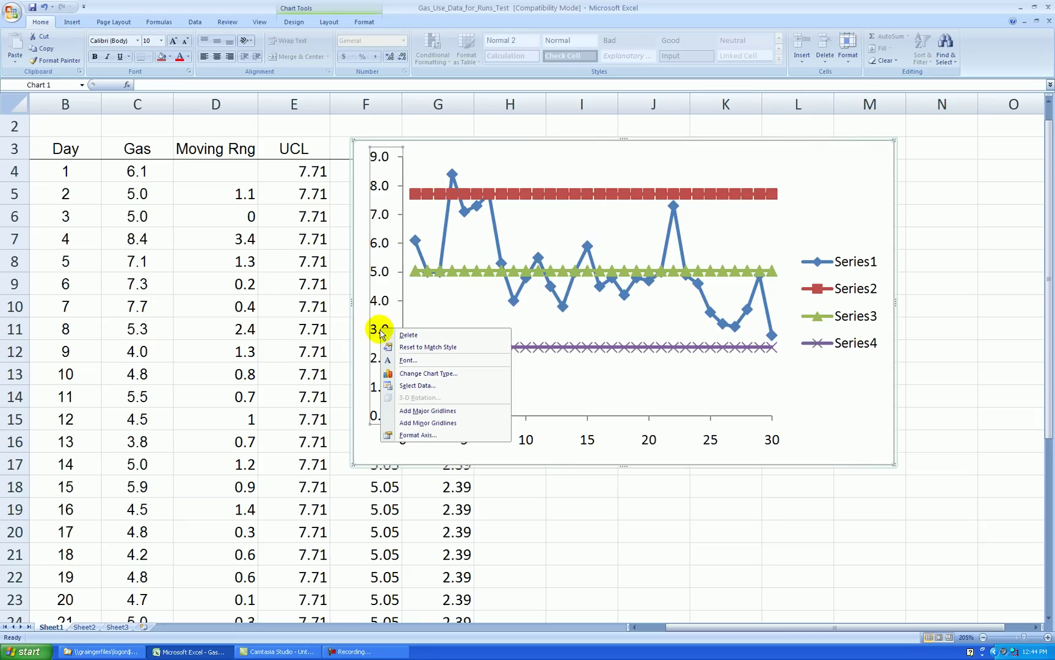
click(415, 434)
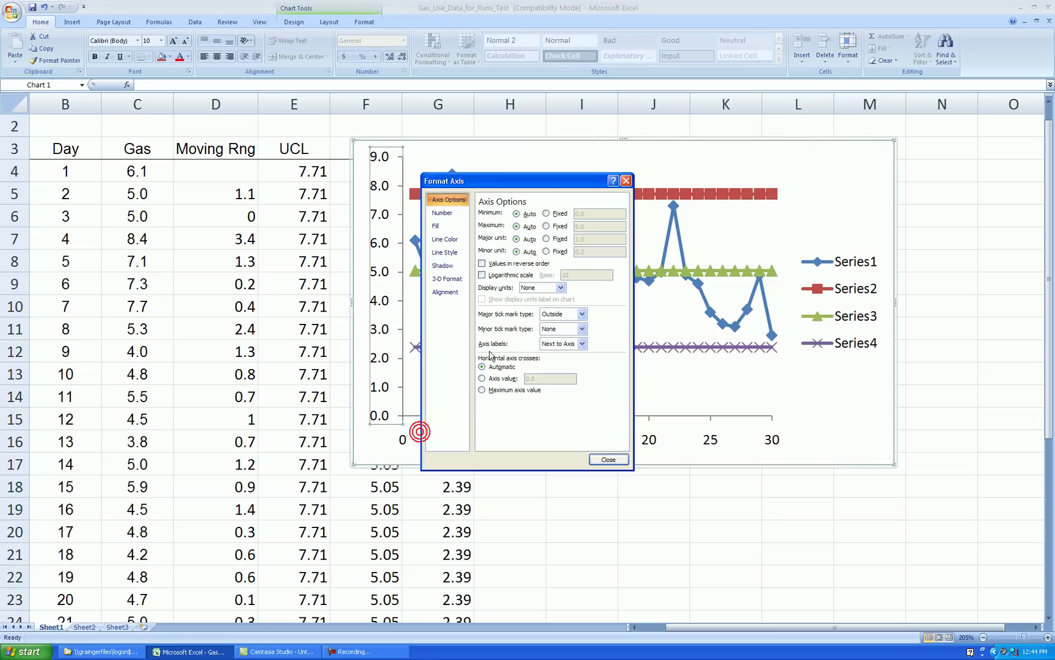
click(546, 213)
click(546, 226)
click(546, 239)
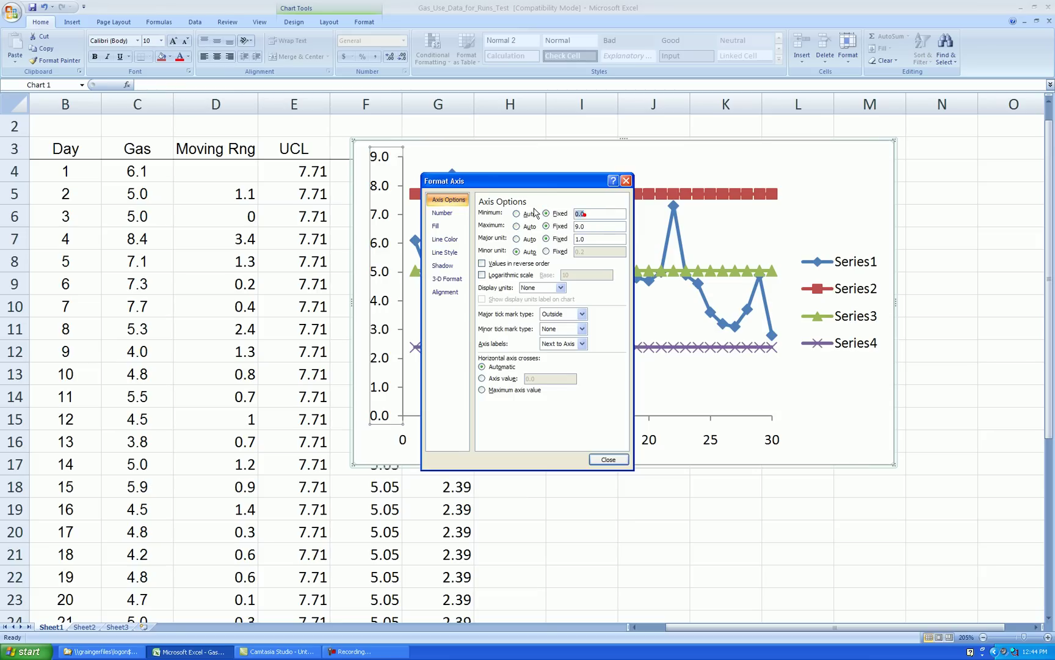
click(580, 239)
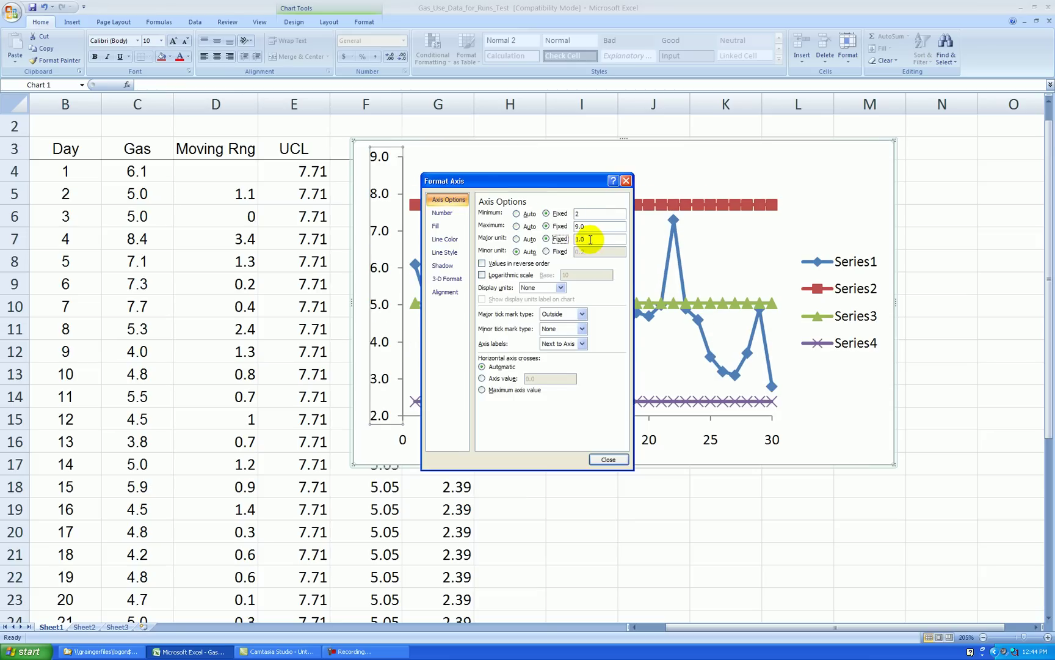
click(442, 212)
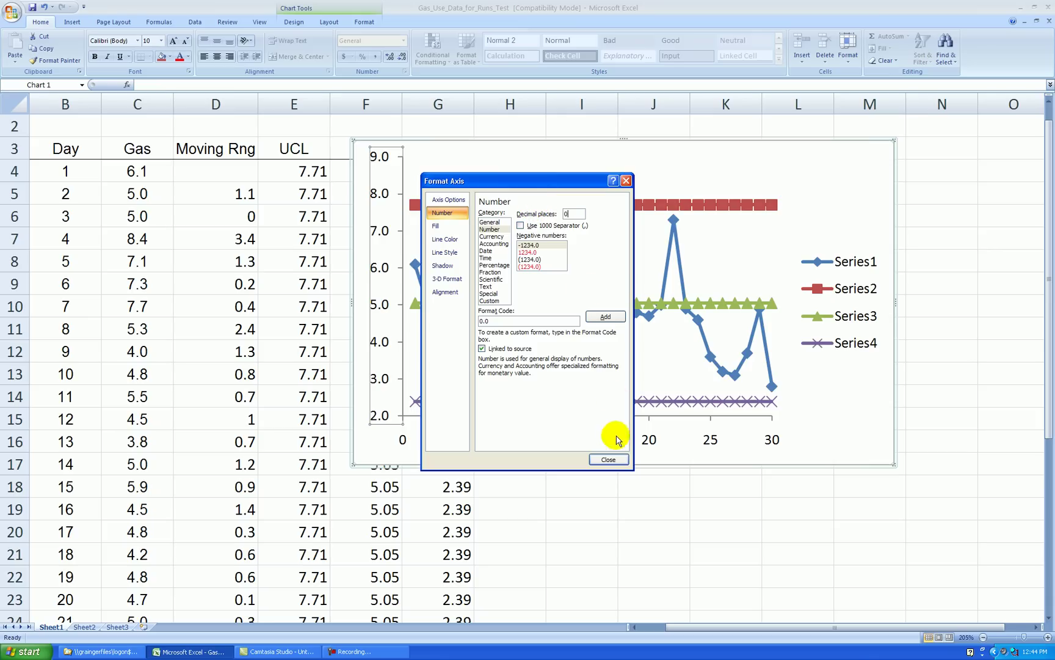
click(608, 459)
click(624, 483)
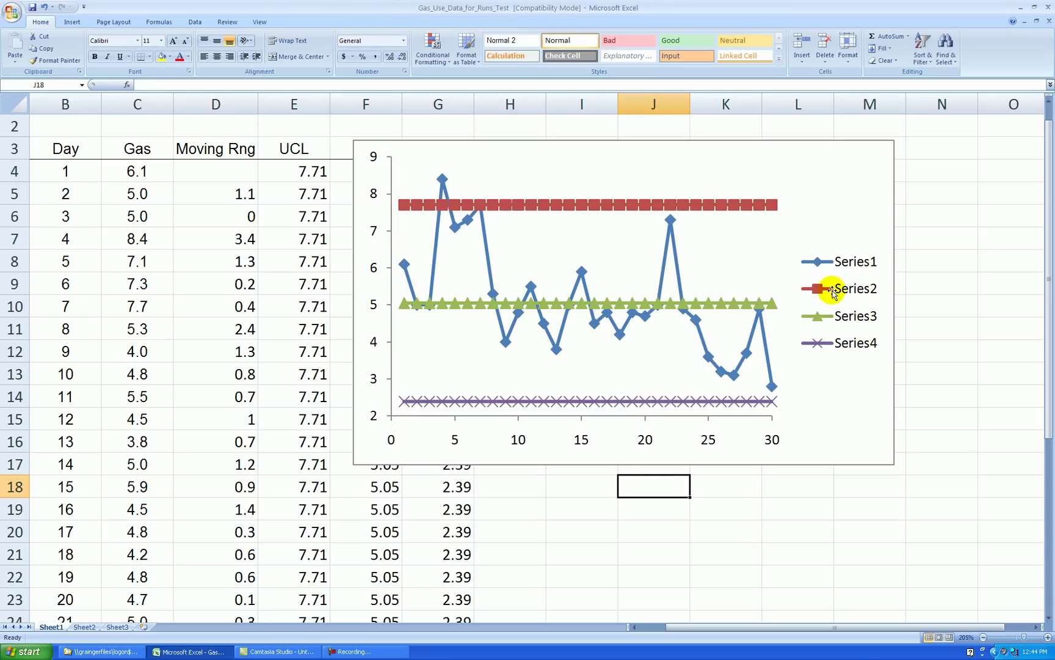
- Rename the chart's Series1 as Gas Use in the chart's data source settings
right_click(630, 261)
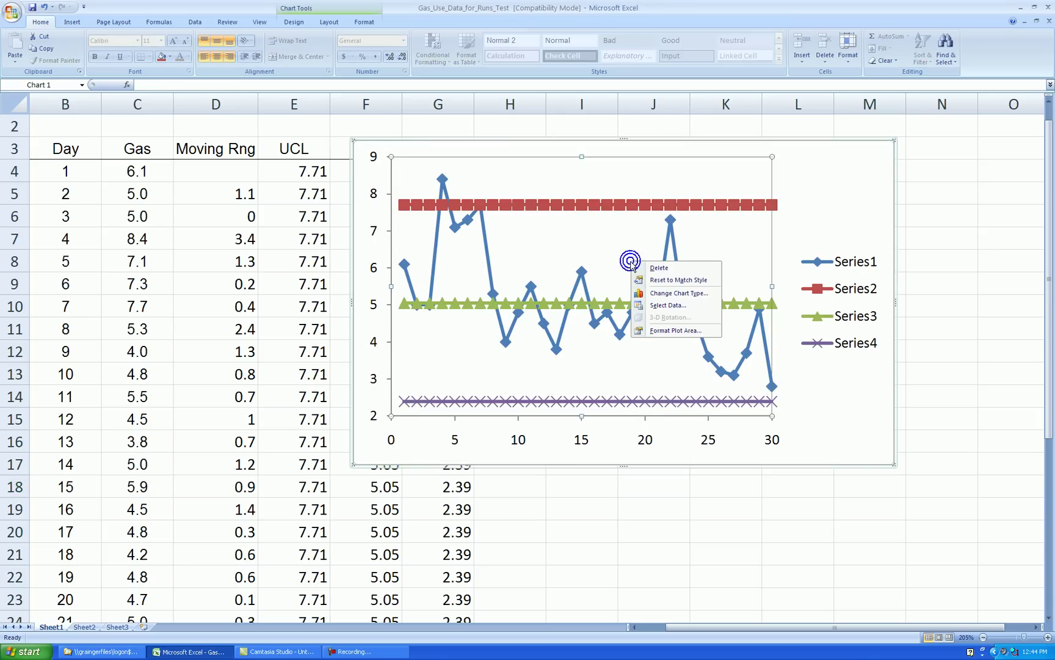
click(666, 304)
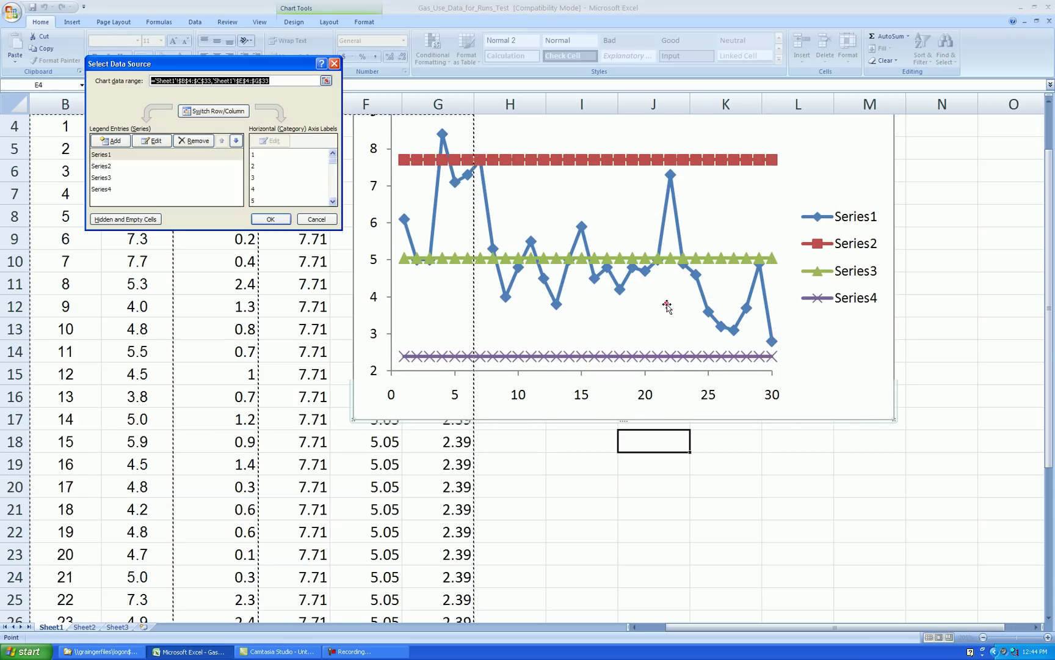
drag(204, 65, 339, 159)
click(256, 250)
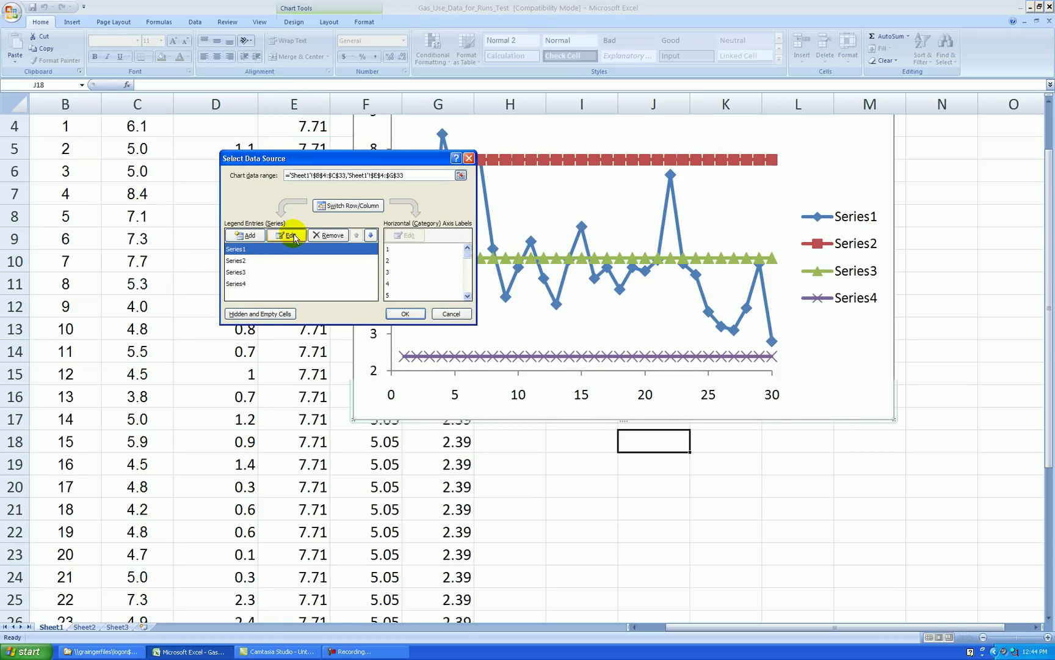
click(292, 236)
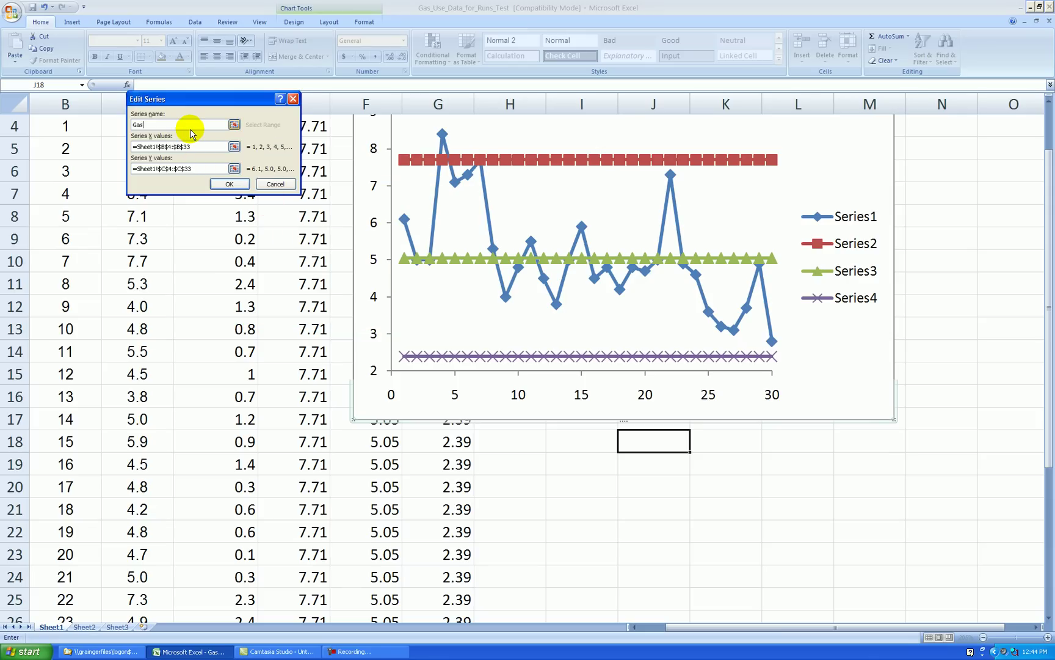
text(Gas Use)
click(229, 184)
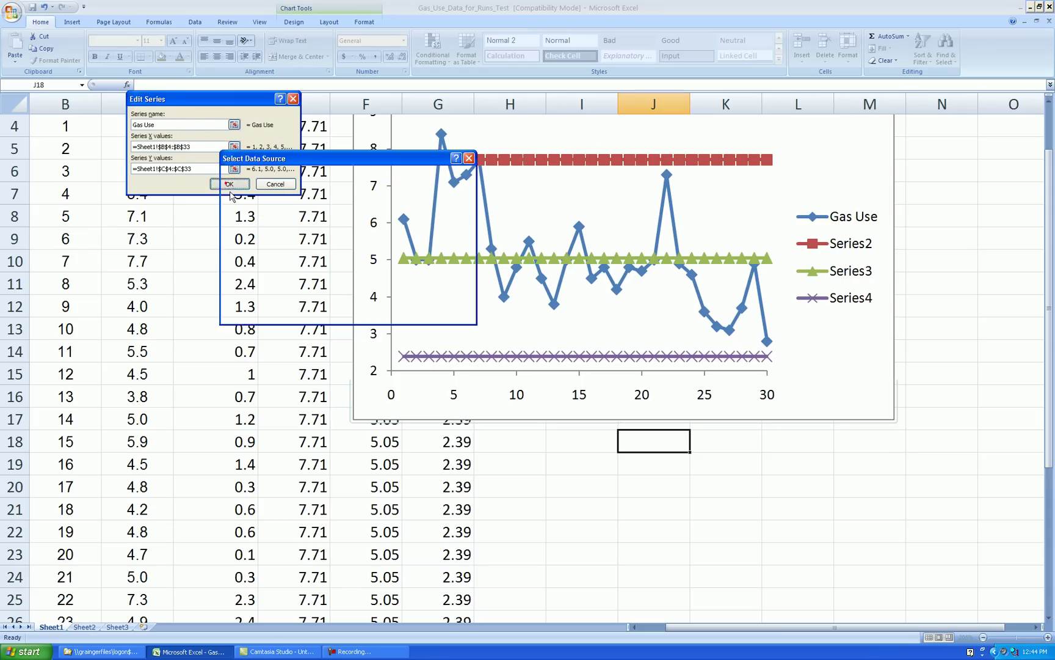
- Rename Series2 as UCL and Series3 as CL in the chart's data source
click(272, 260)
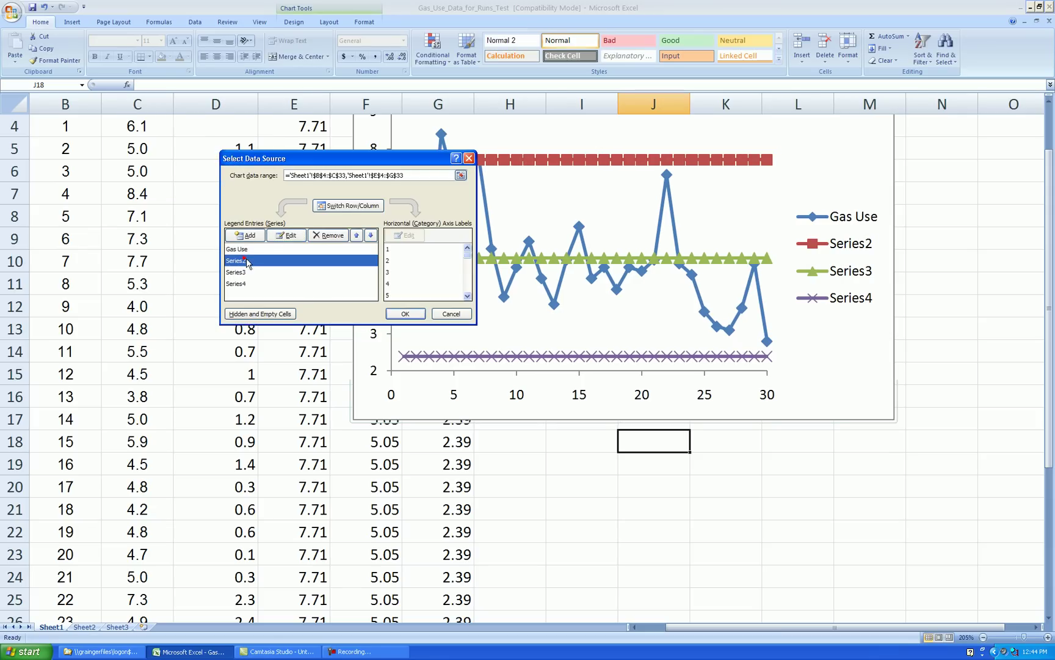
click(291, 237)
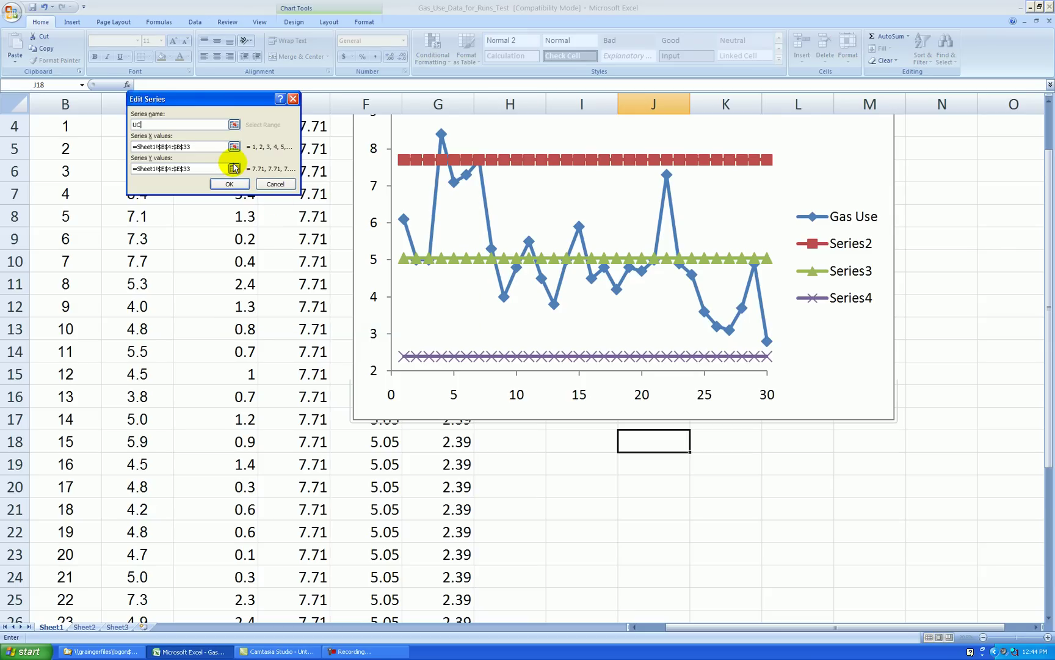
click(229, 183)
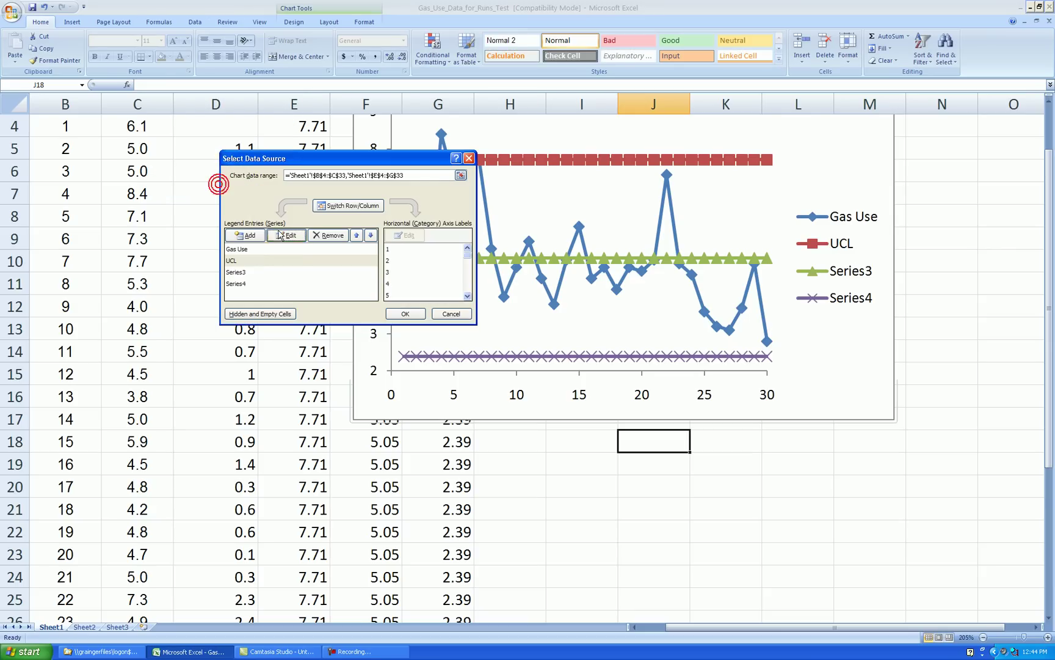
click(249, 272)
click(289, 236)
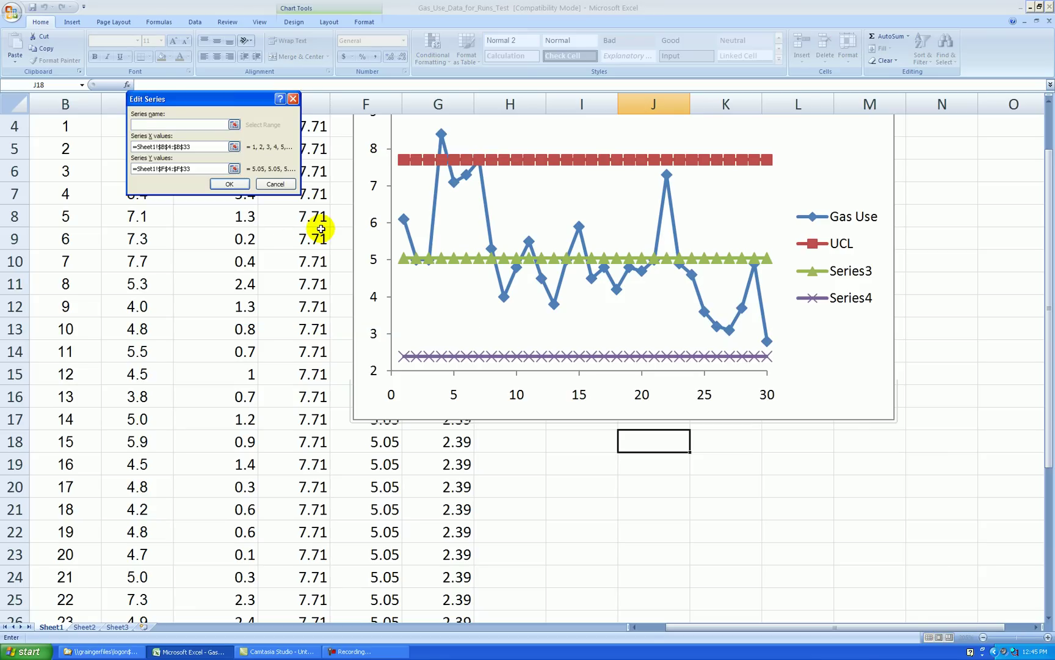
click(229, 184)
- Rename Series4 as LCL in the chart's data source
click(244, 283)
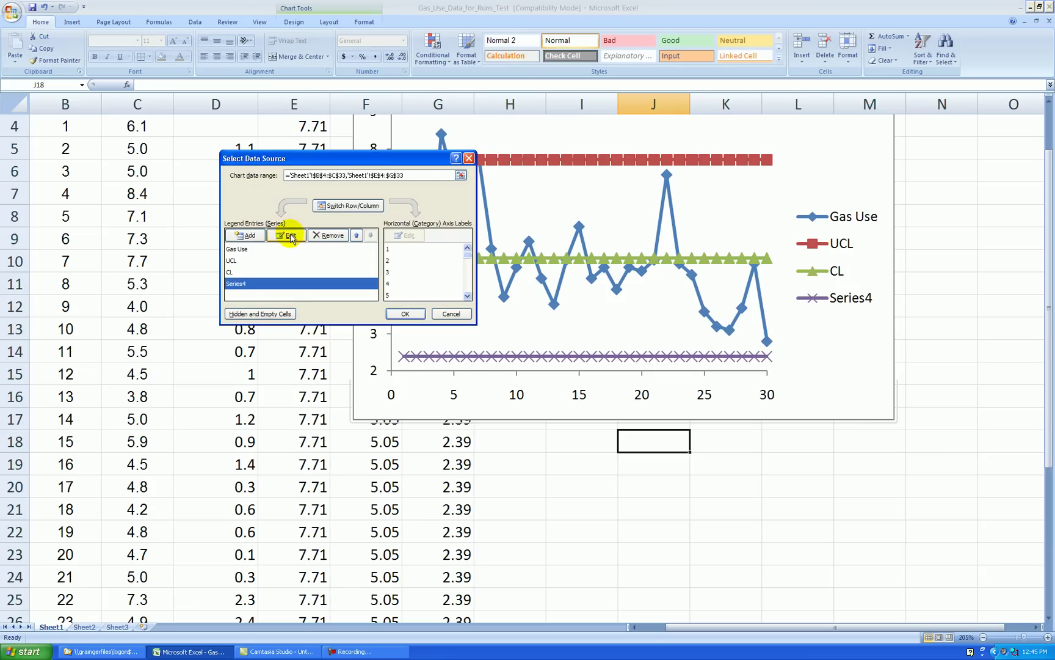
click(290, 236)
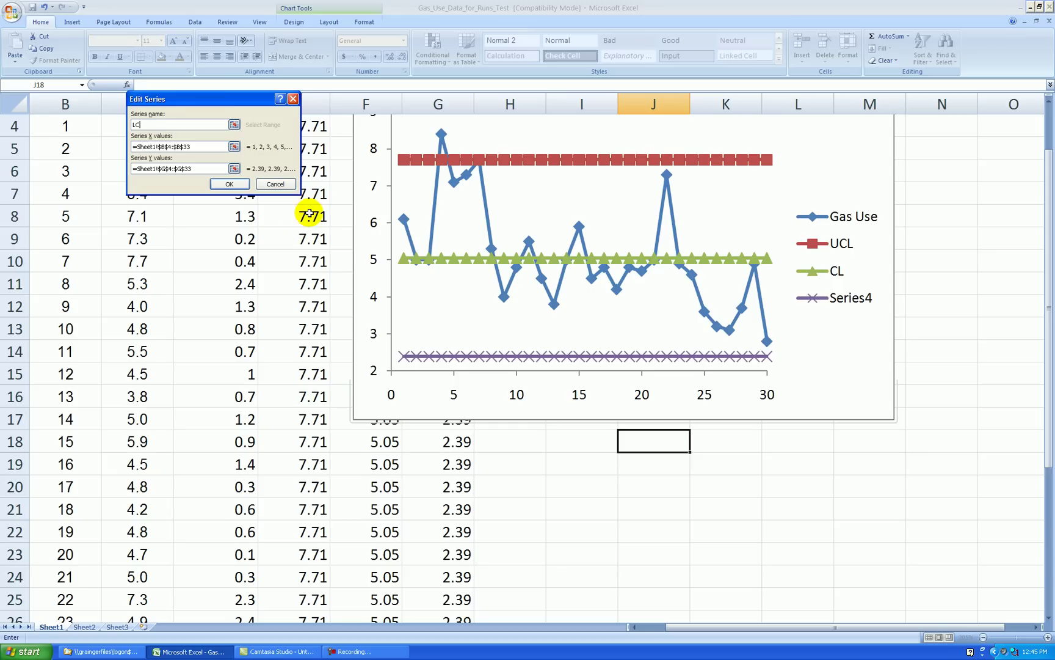
click(229, 184)
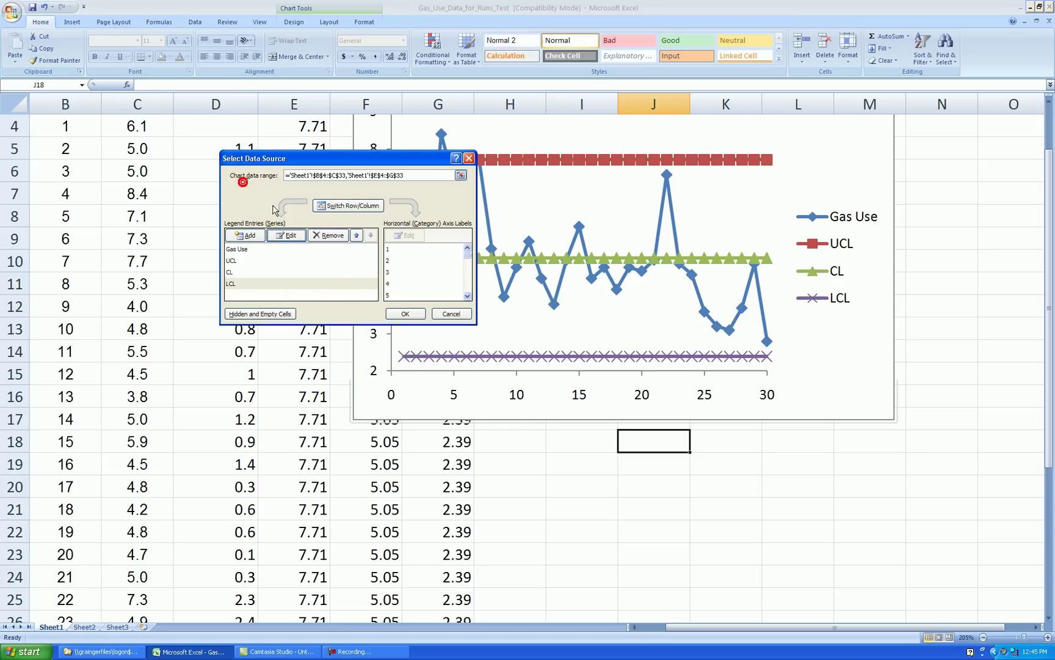
- Apply the series name changes to the chart and deselect it
click(404, 315)
click(795, 482)
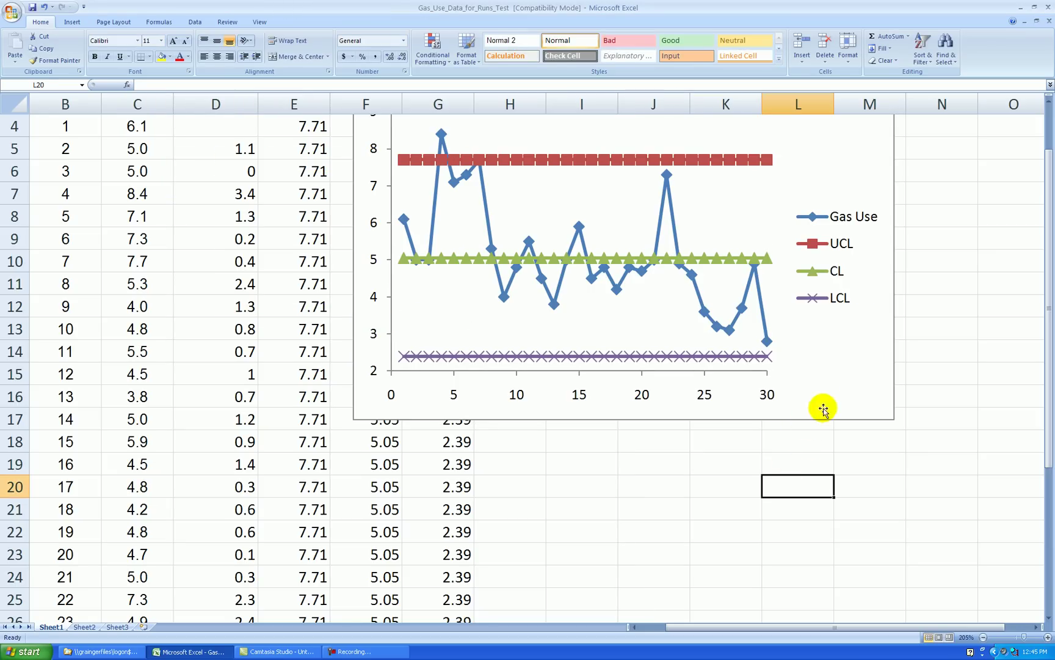
scroll(851, 315, up, 1)
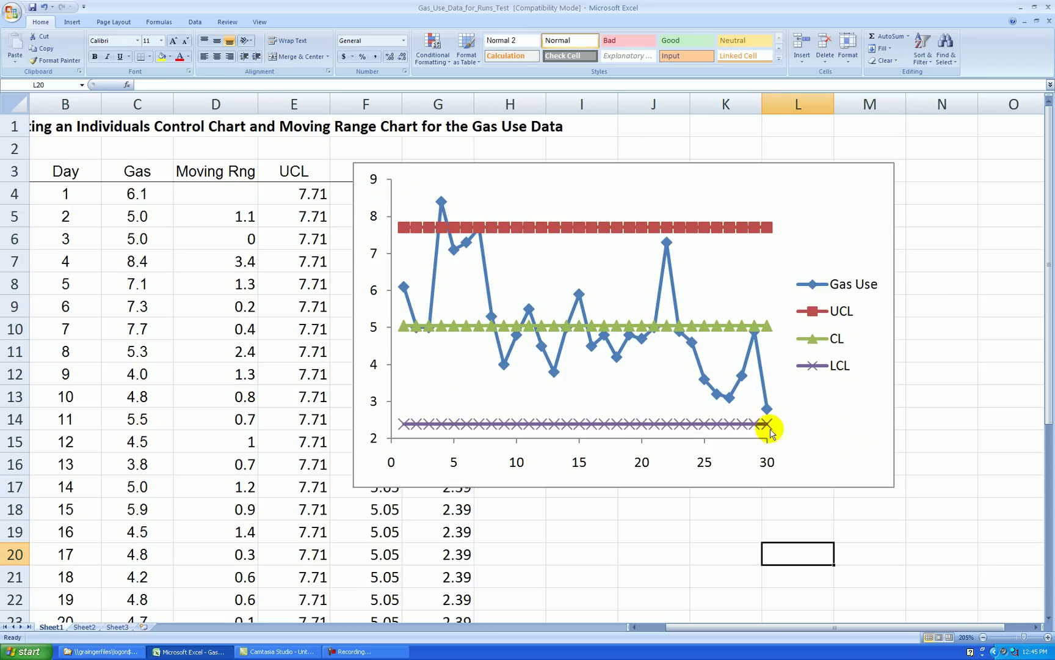
- Add a horizontal axis title reading "Day Index" below the control chart's horizontal axis
click(842, 472)
click(332, 22)
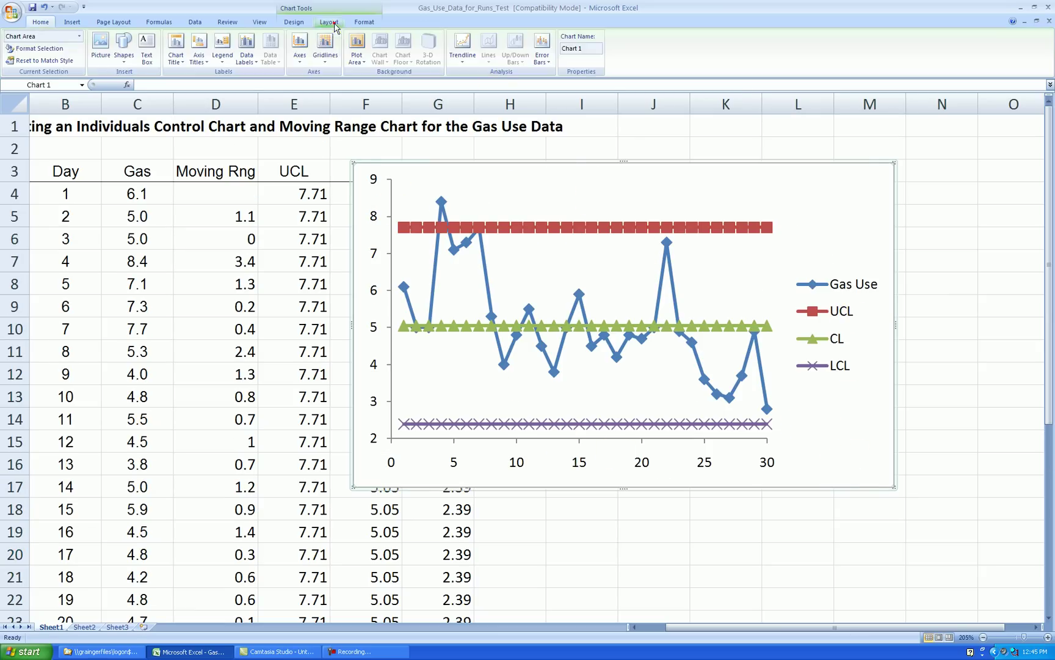
click(189, 68)
mouse_move(236, 76)
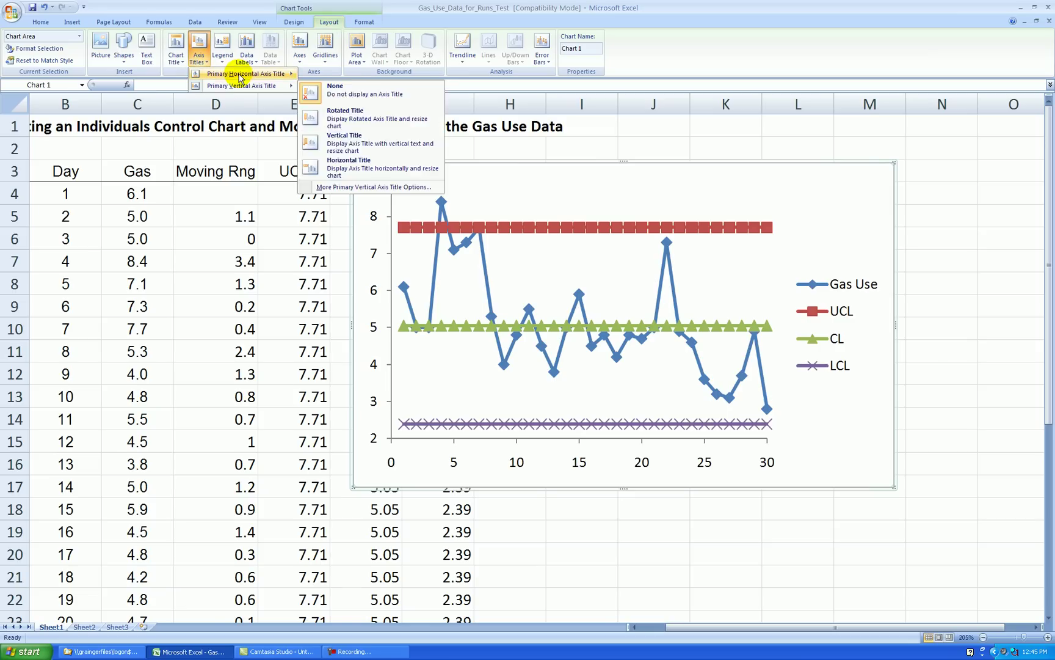
click(354, 103)
text(Day Index)
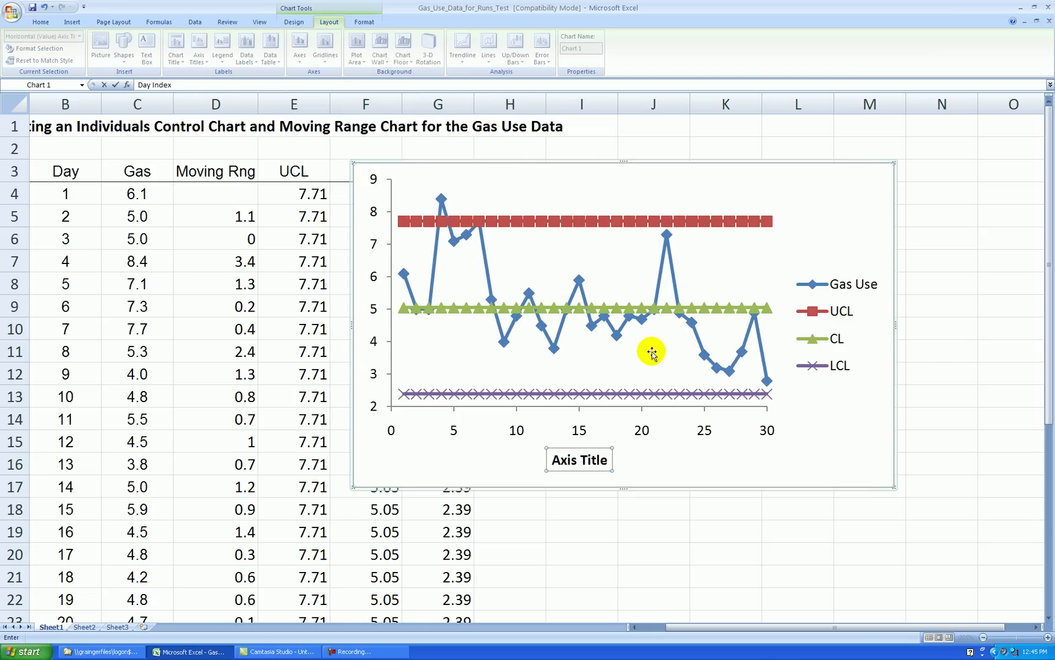
click(675, 462)
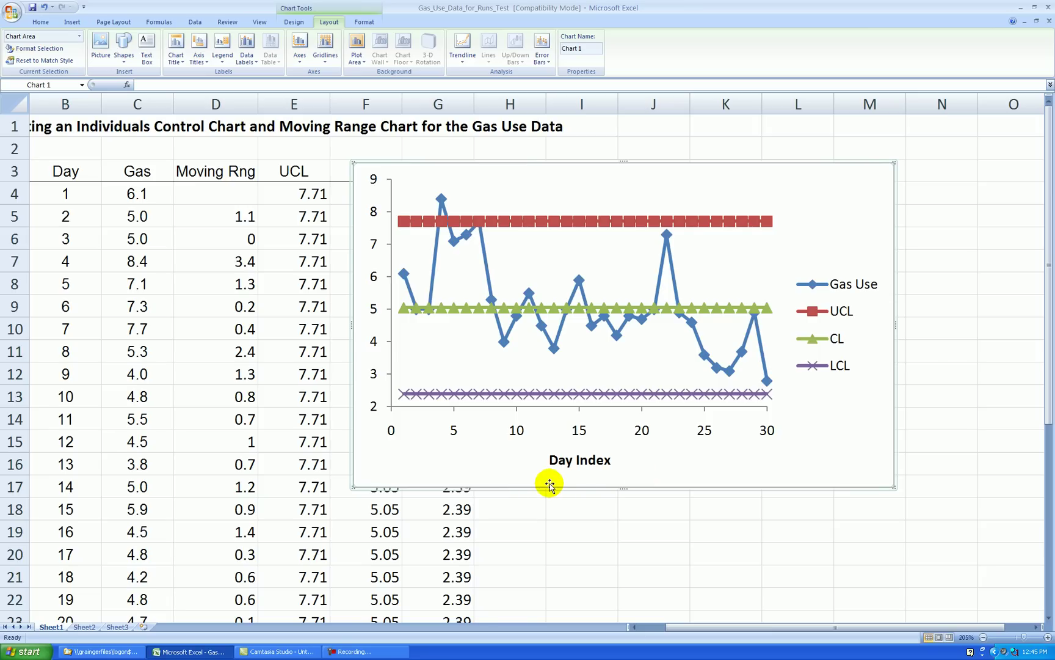
- Add a rotated vertical axis title reading "Gas Use" to the control chart
click(199, 61)
mouse_move(216, 86)
click(343, 116)
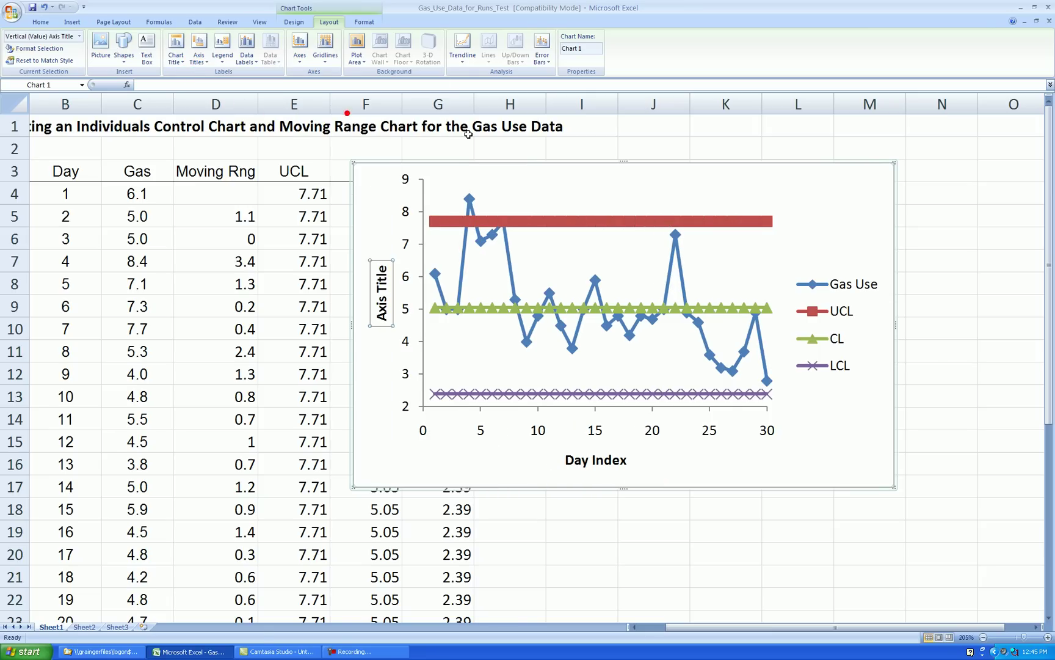
text(Gas Use)
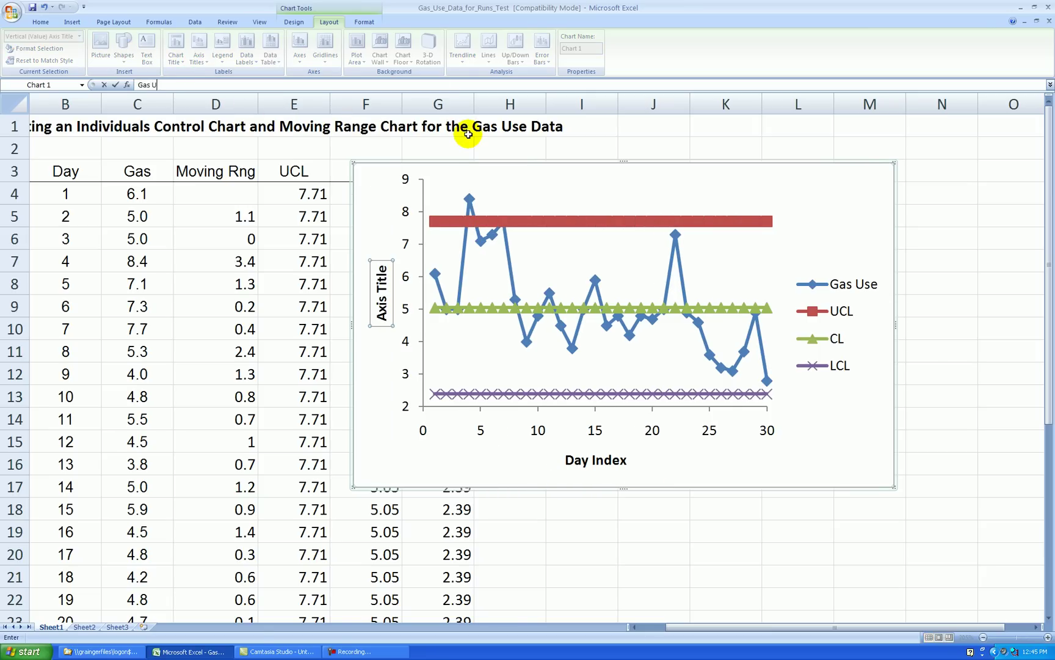
click(750, 477)
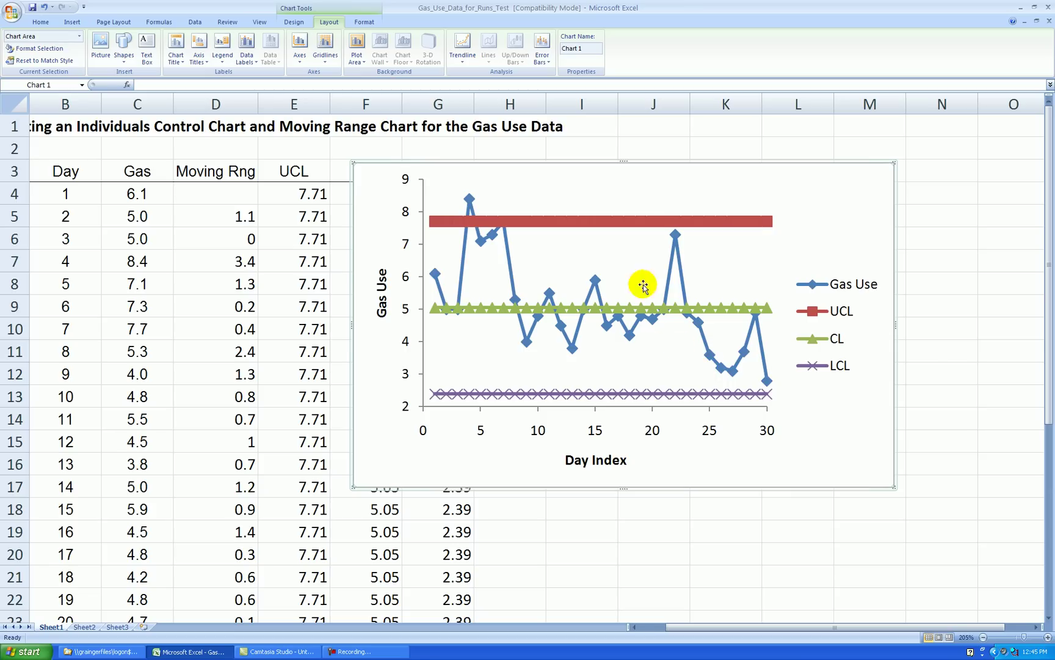
- Change the Gas Use series markers to the built-in circle type
right_click(631, 338)
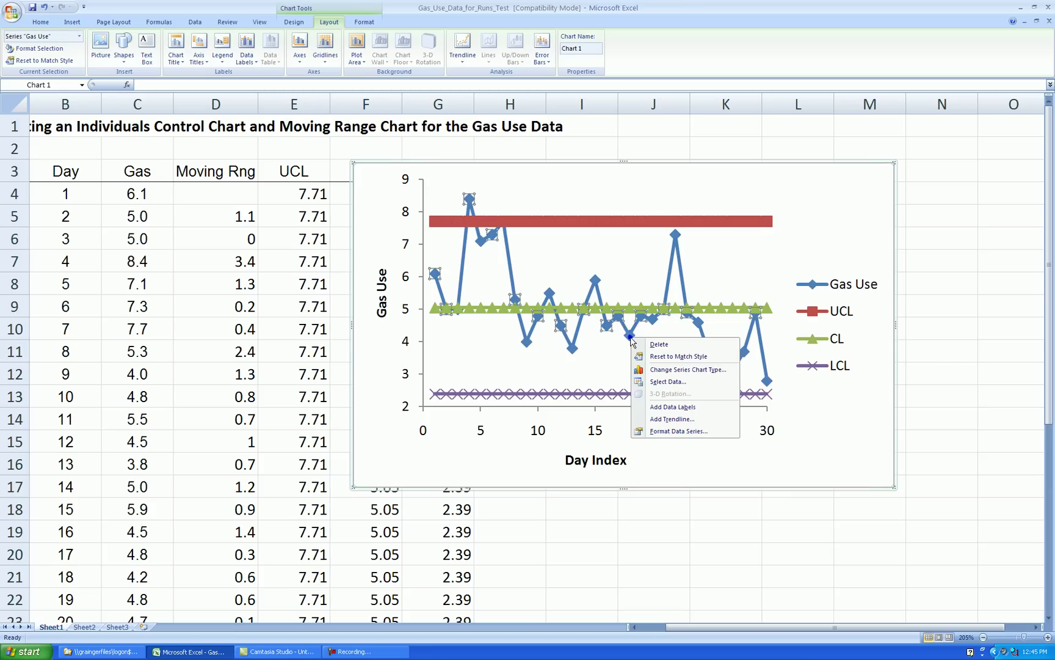
click(679, 431)
click(463, 213)
click(495, 248)
click(532, 261)
click(530, 350)
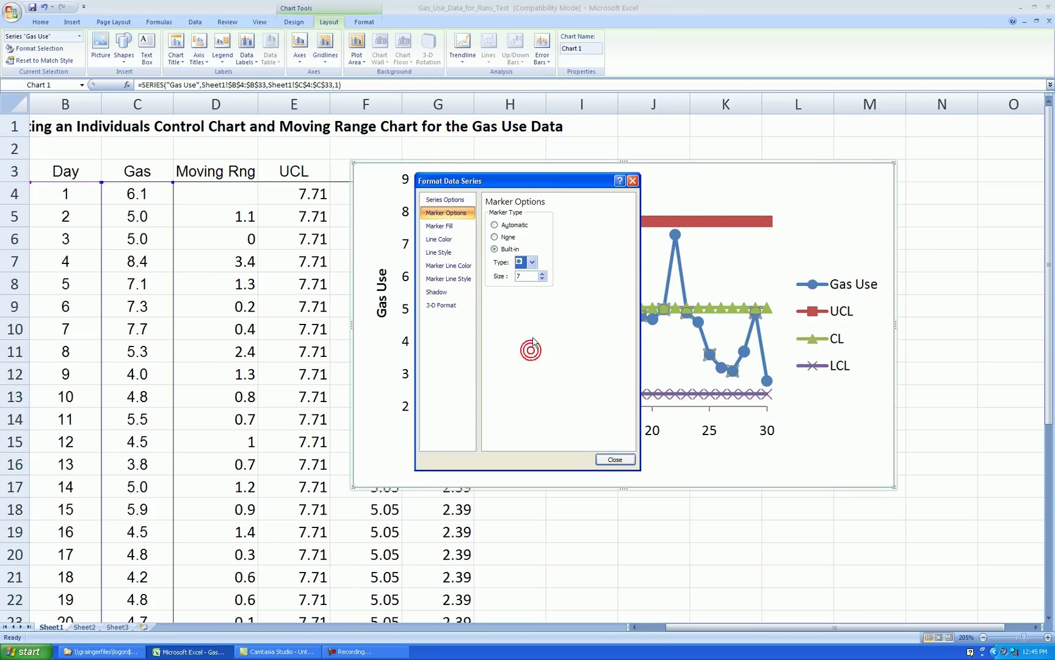
- Fill the Gas Use series markers with solid black
click(439, 225)
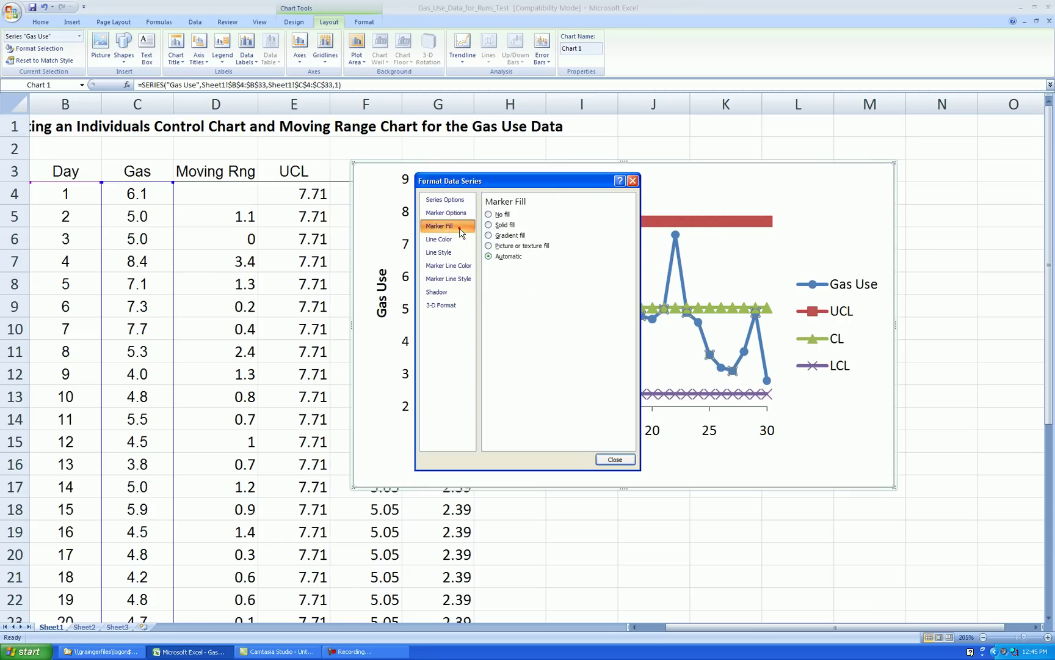
click(493, 224)
click(533, 271)
click(528, 292)
- Format the Gas Use series line as solid black with a width of 1.25 pt
click(439, 239)
click(488, 225)
click(533, 259)
click(531, 283)
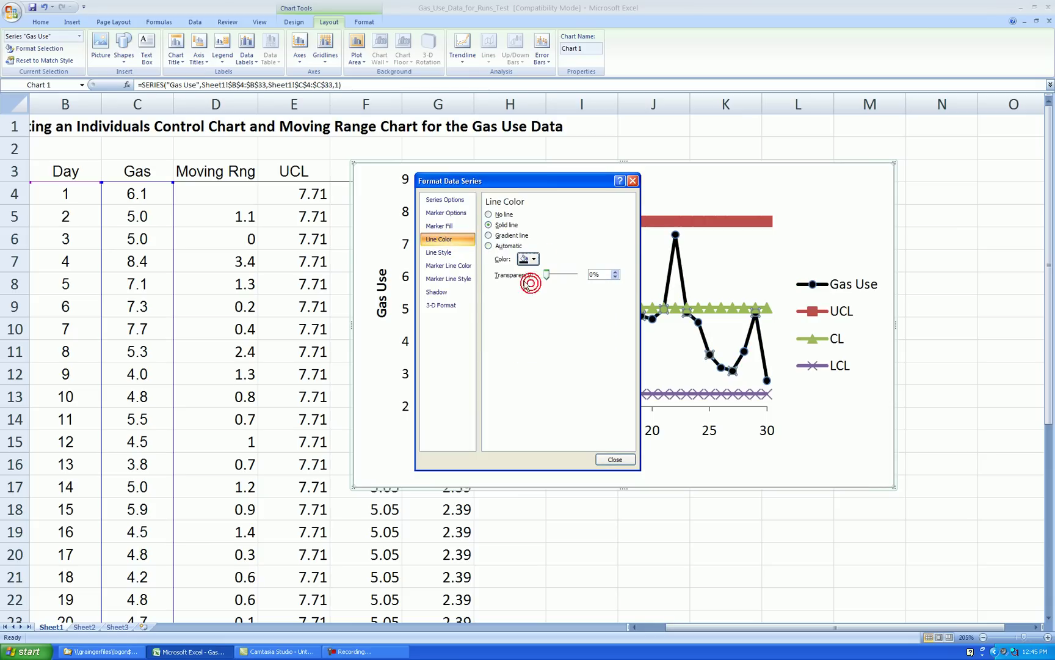
click(438, 252)
click(569, 217)
click(568, 217)
click(568, 217)
click(568, 217)
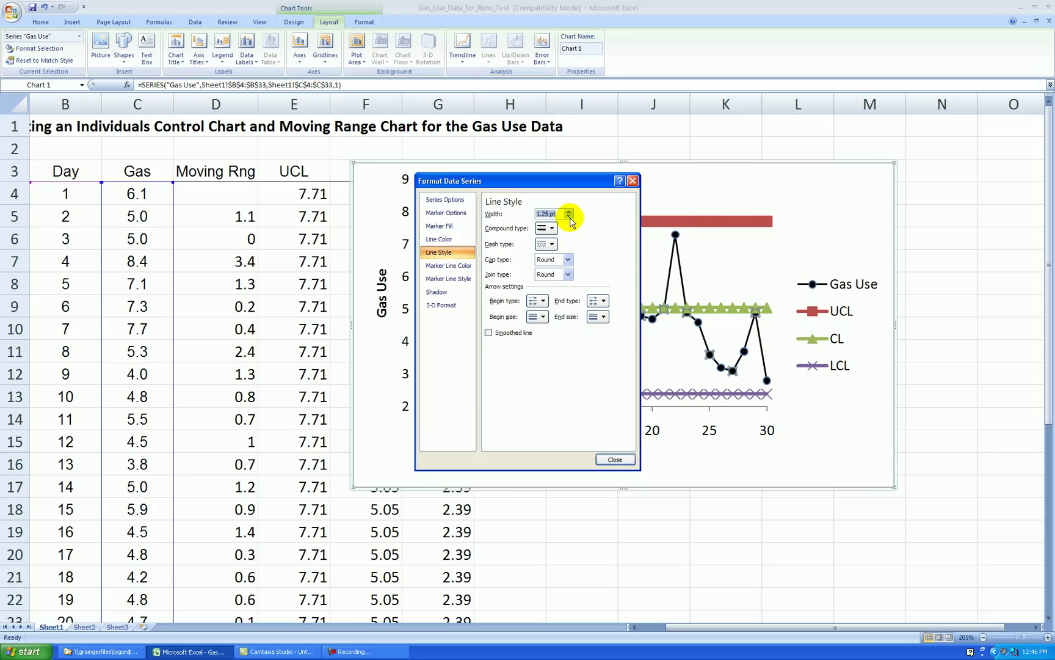
- Give the Gas Use markers a solid black outline and finish formatting the series
click(448, 265)
click(488, 224)
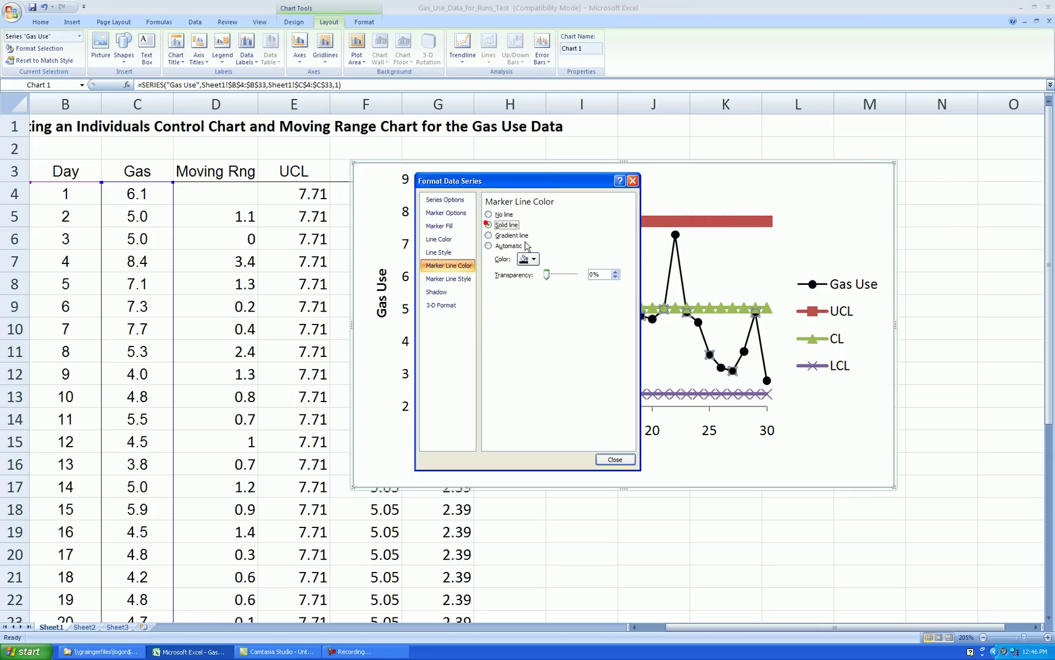
click(615, 459)
click(767, 531)
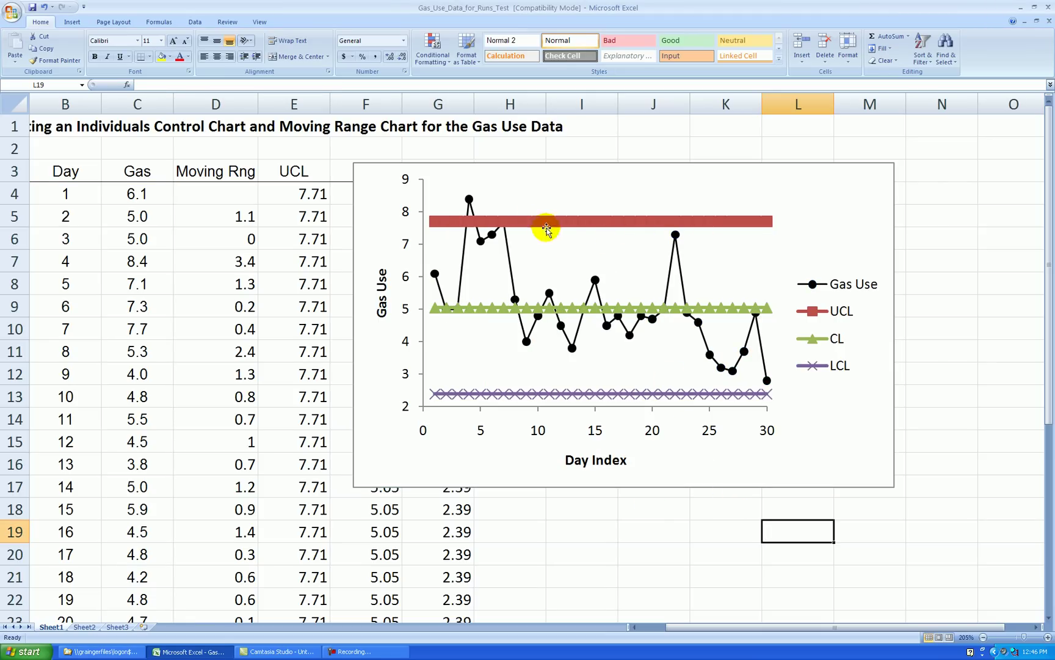
- Remove the markers from the UCL series by setting its marker type to None
right_click(692, 228)
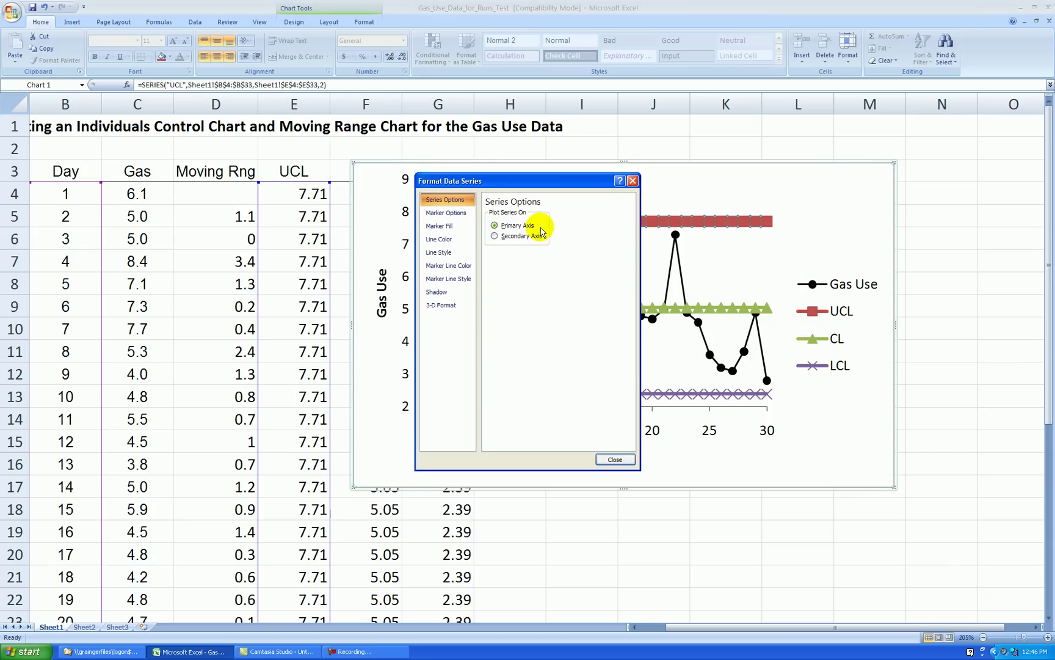
click(447, 213)
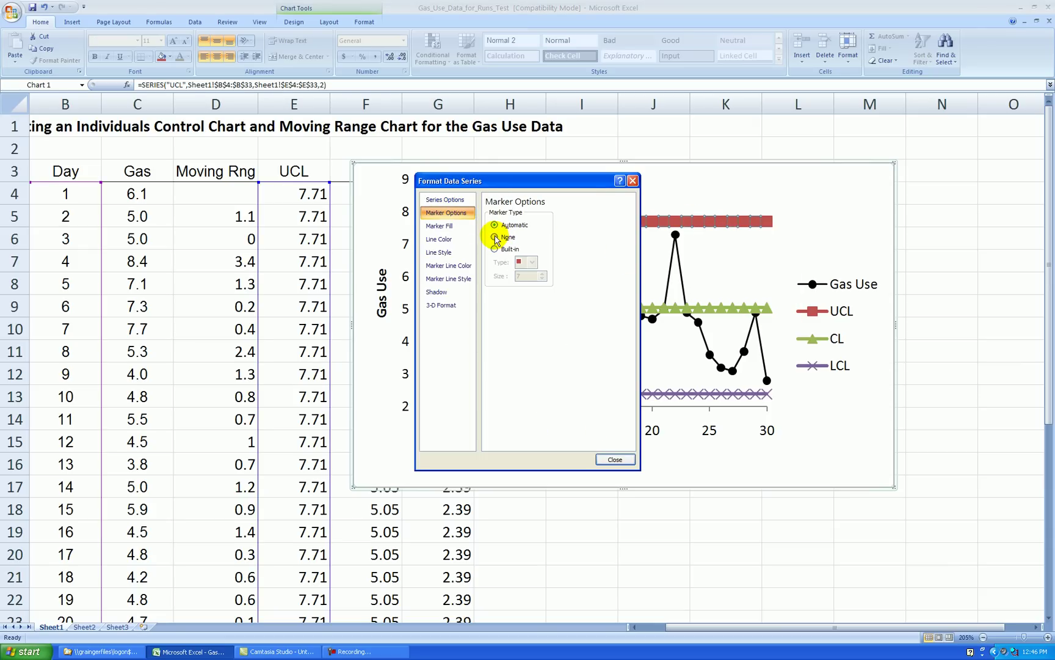
click(495, 236)
- Format the UCL series line as solid red with a width of 1.25 pt
click(439, 239)
click(489, 225)
click(529, 259)
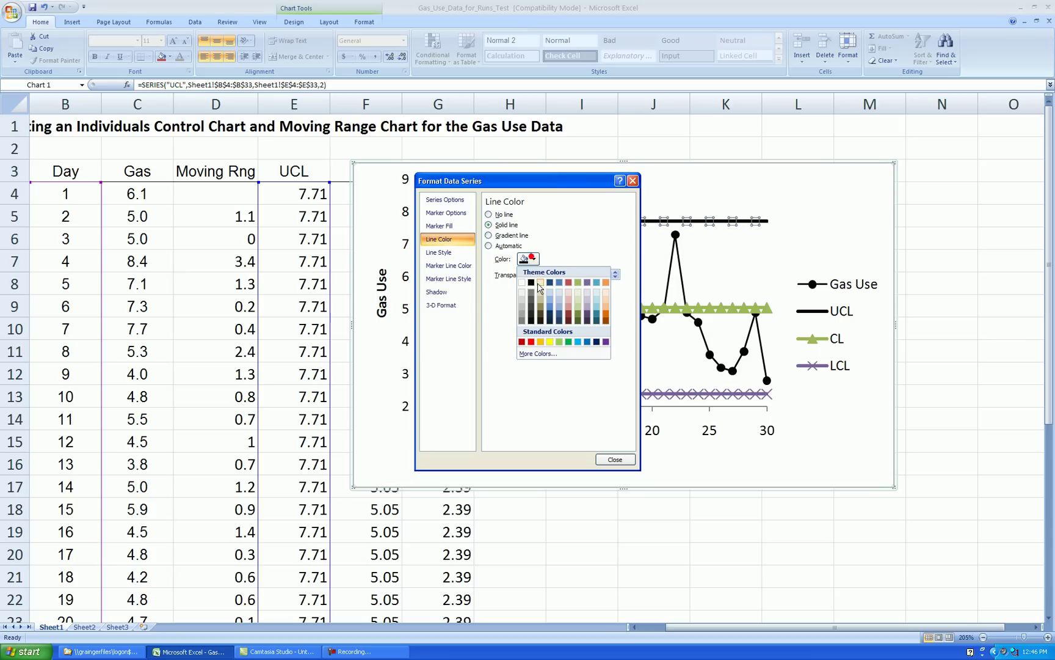
click(530, 342)
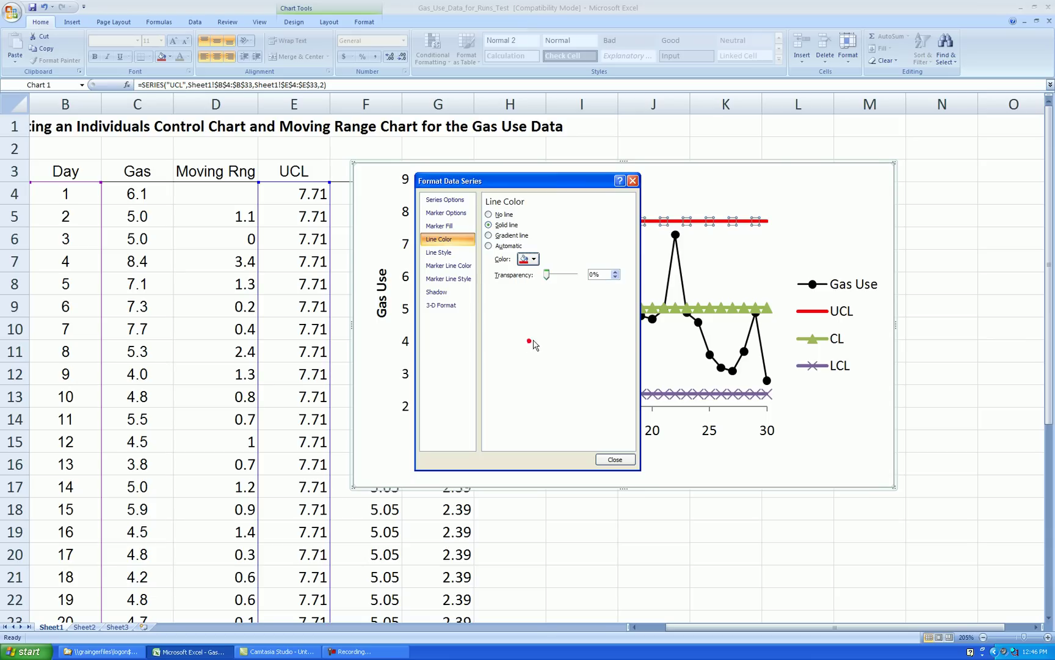
click(459, 254)
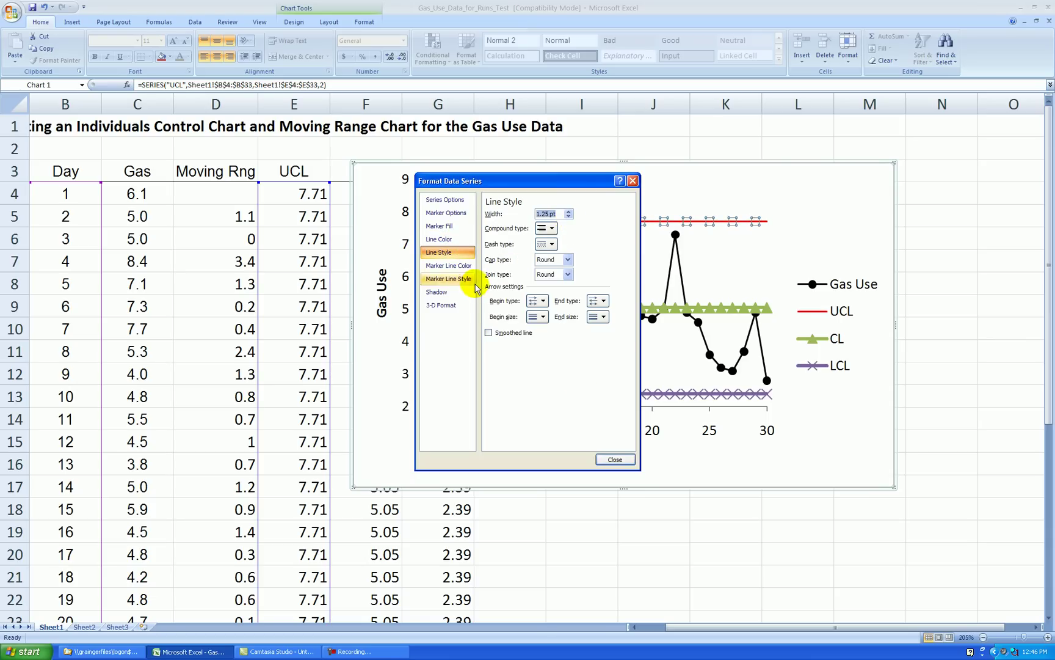
click(615, 459)
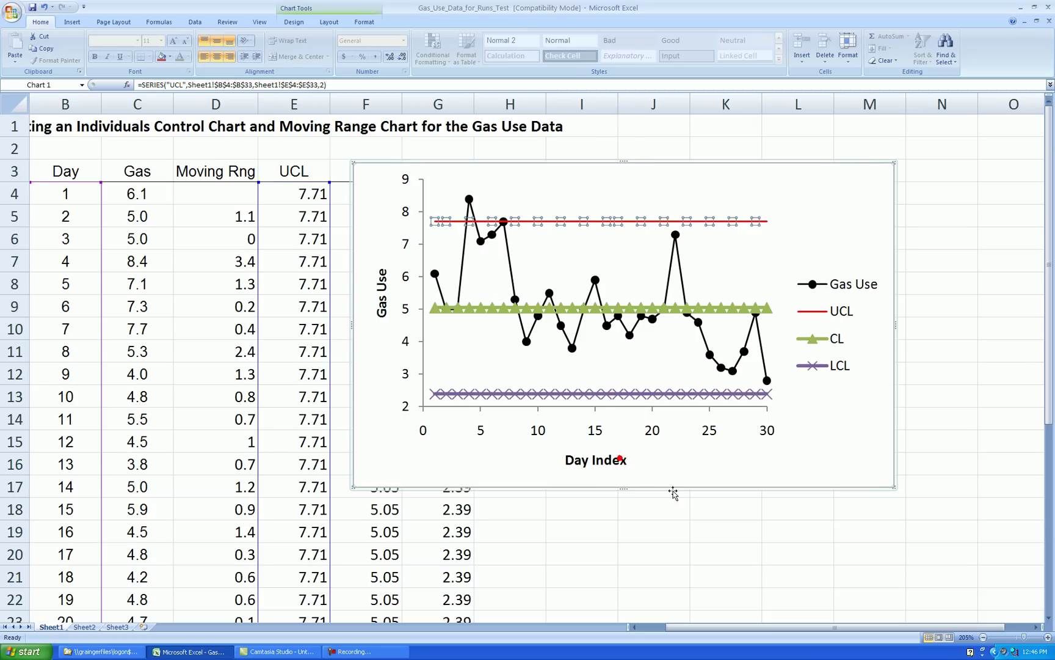
- Remove the markers from the LCL series by setting its marker type to None
right_click(686, 394)
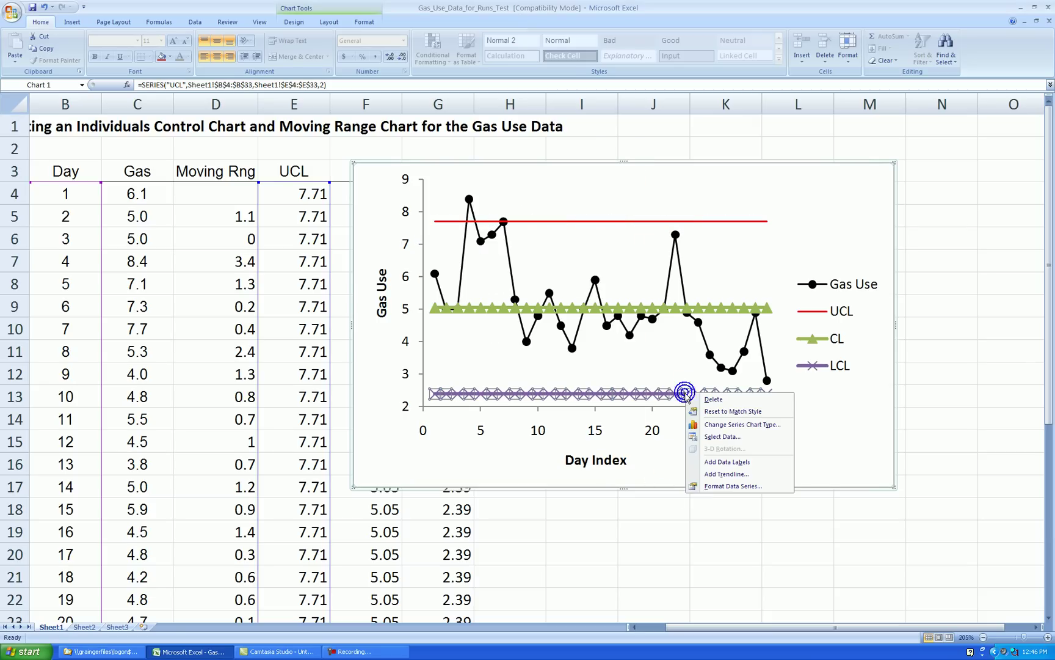
click(732, 482)
click(446, 213)
click(495, 237)
- Format the LCL series line as solid red and reduce its width to match the UCL line
click(455, 240)
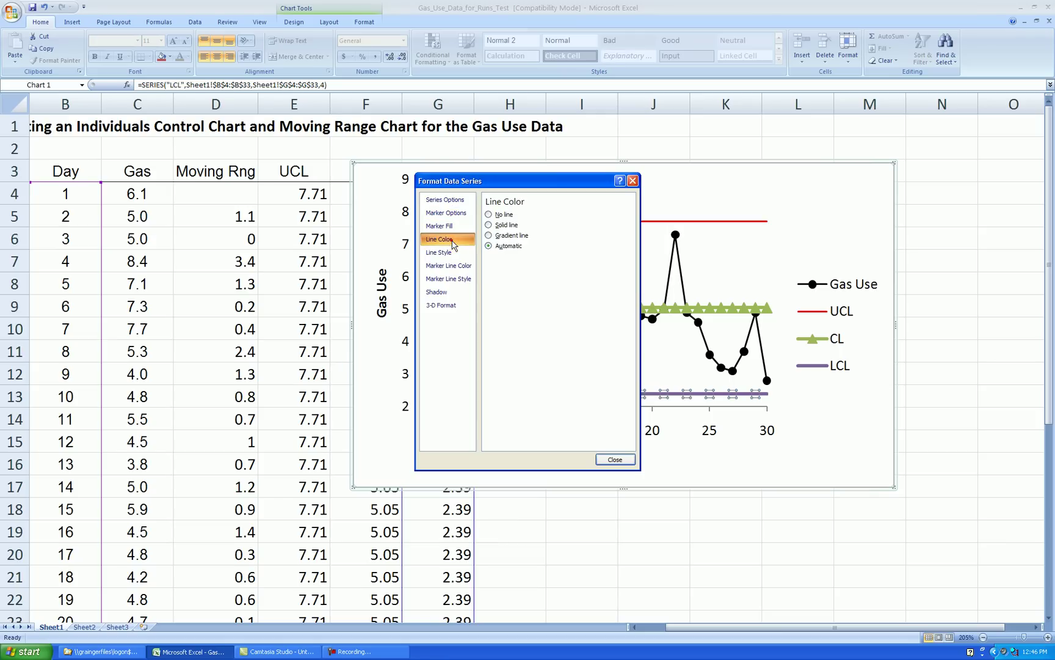
click(489, 225)
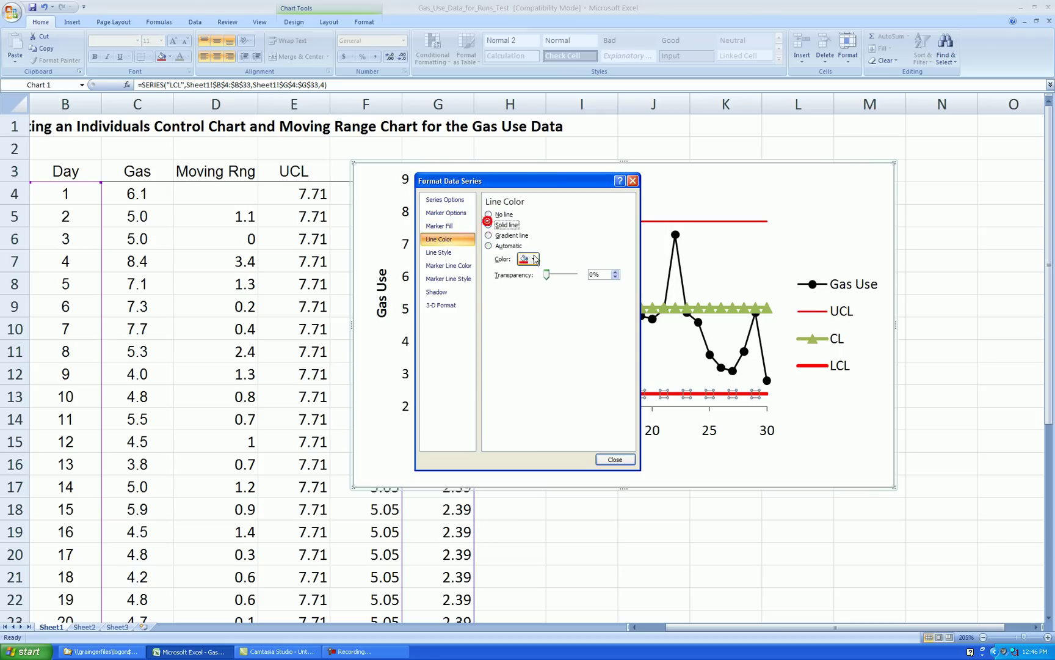
click(453, 252)
click(569, 217)
click(569, 217)
click(615, 460)
click(957, 351)
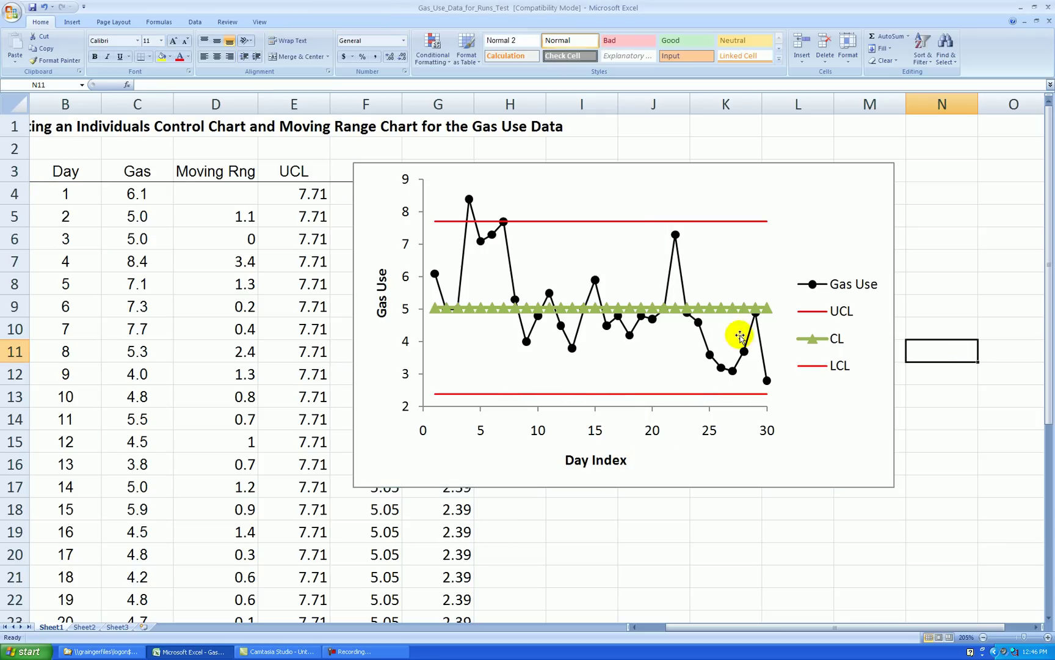
- Remove the markers from the CL series by setting its marker type to None
right_click(711, 314)
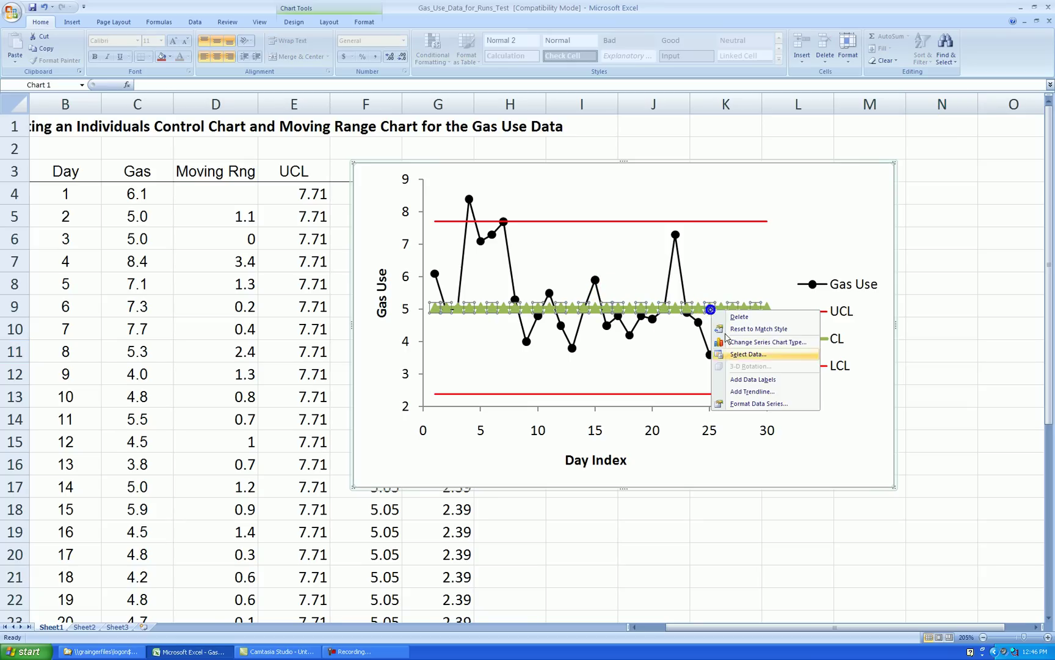
click(755, 405)
click(449, 213)
click(493, 248)
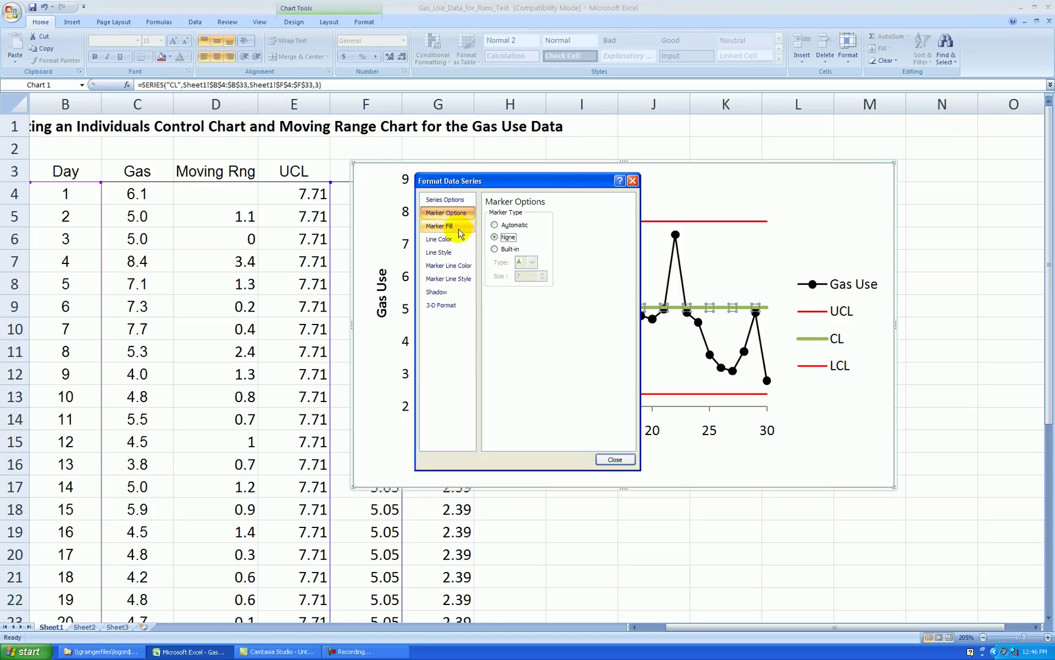
- Format the CL series line as solid dark gray and reduce its width to a thin line
click(438, 238)
click(488, 225)
click(535, 259)
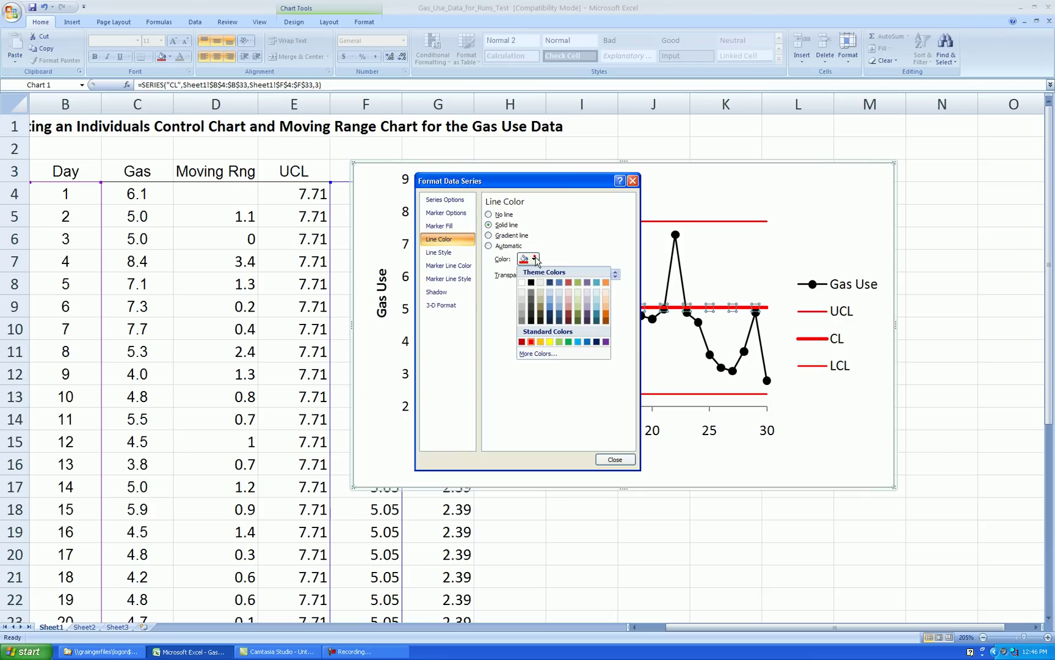
click(530, 298)
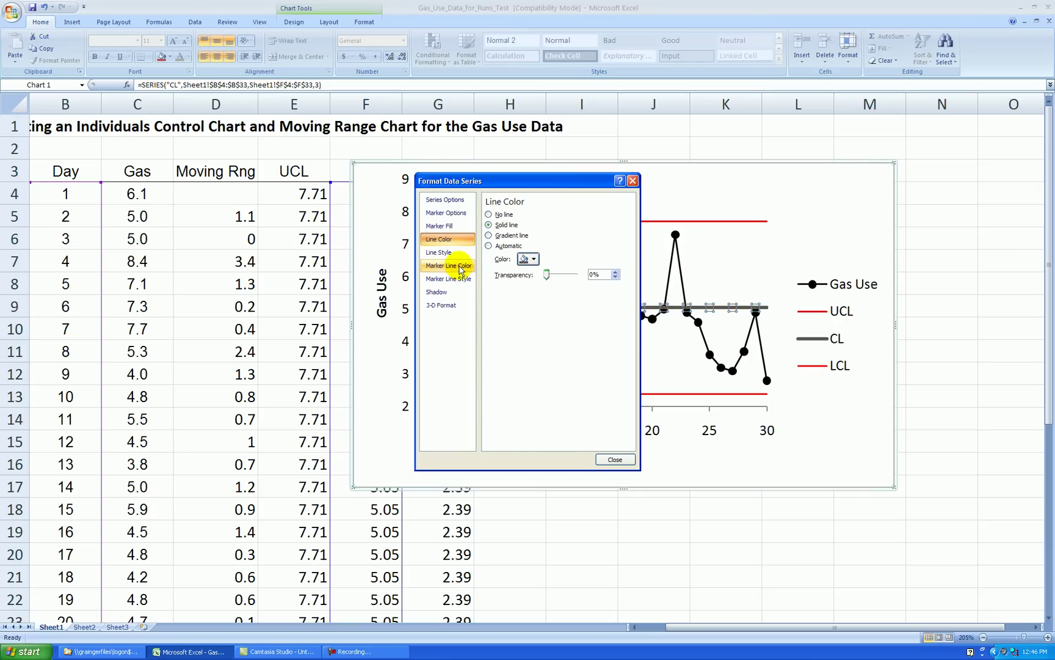
click(439, 252)
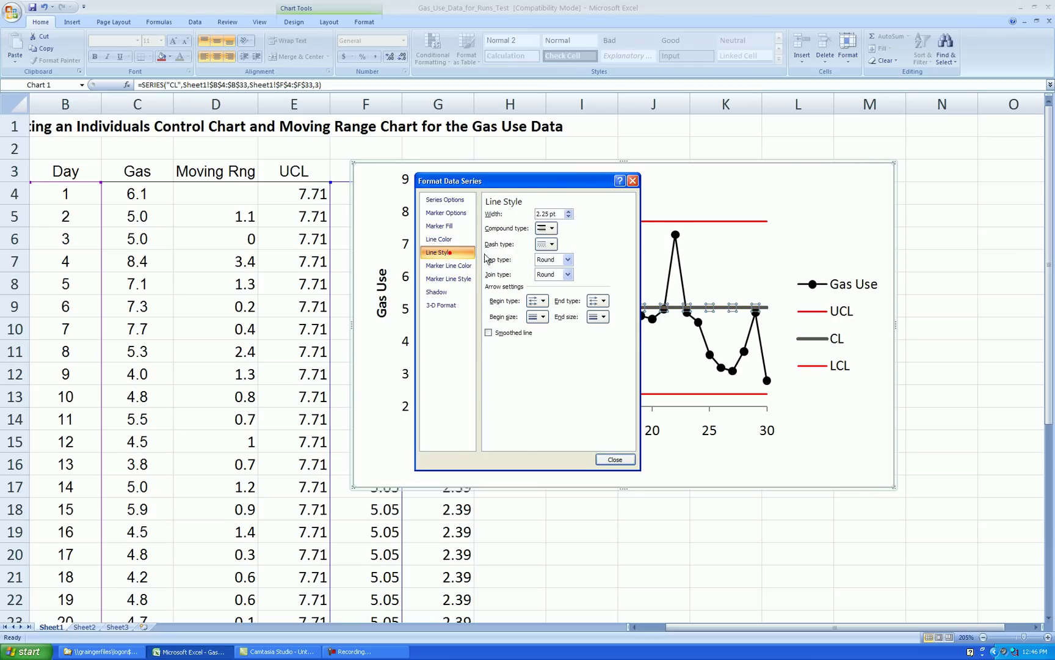
click(569, 217)
click(615, 459)
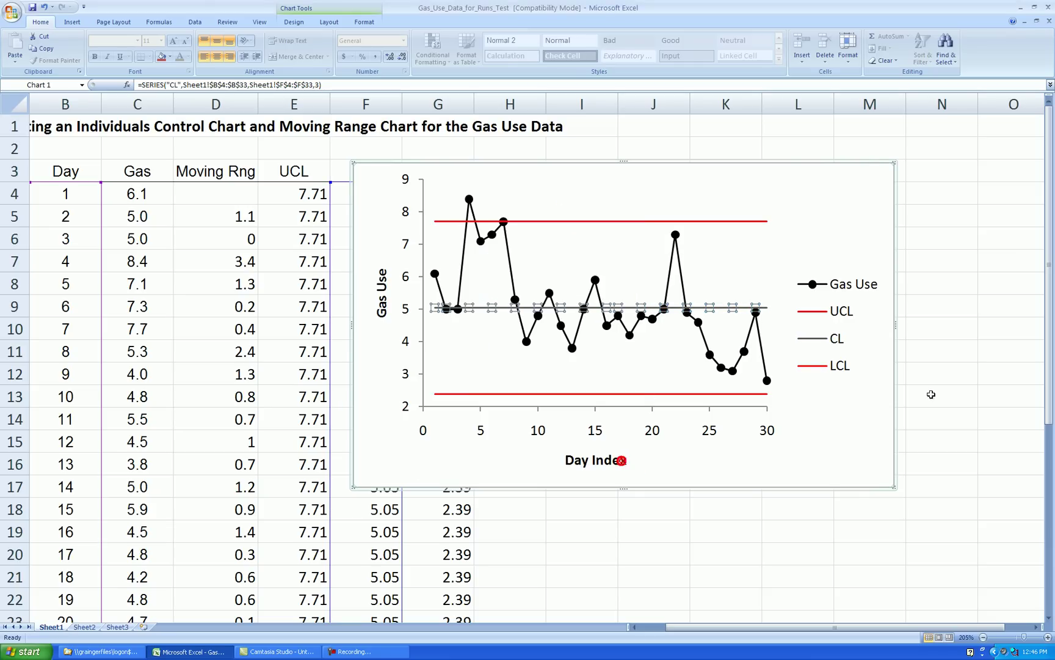
click(981, 374)
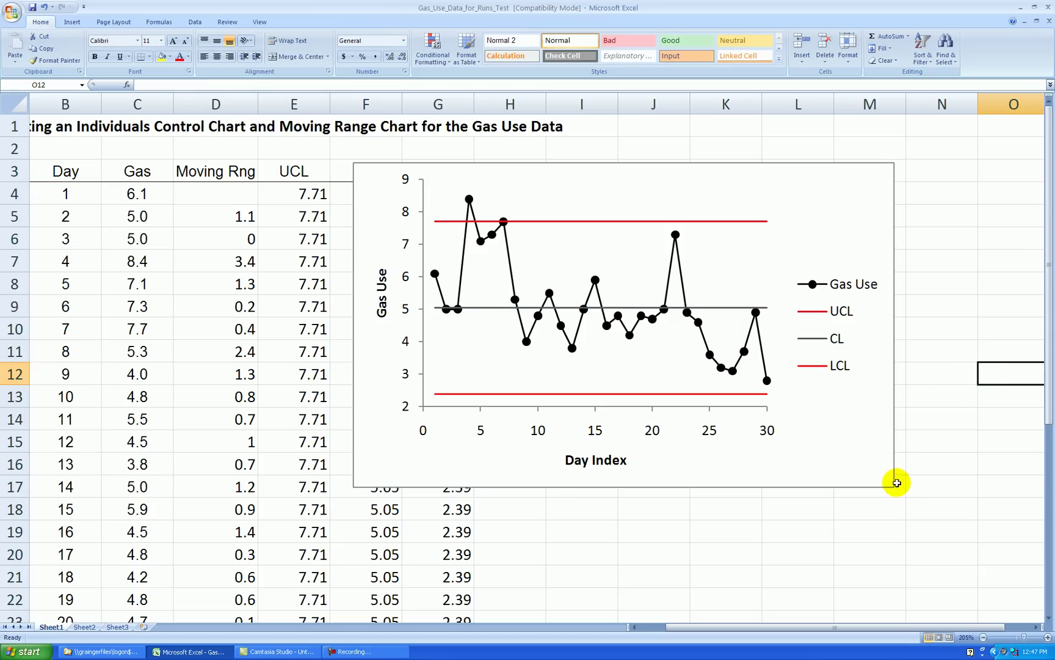
- Add a title above the gas use chart reading "Individuals Control Chart for the Gas Use Data"
click(864, 470)
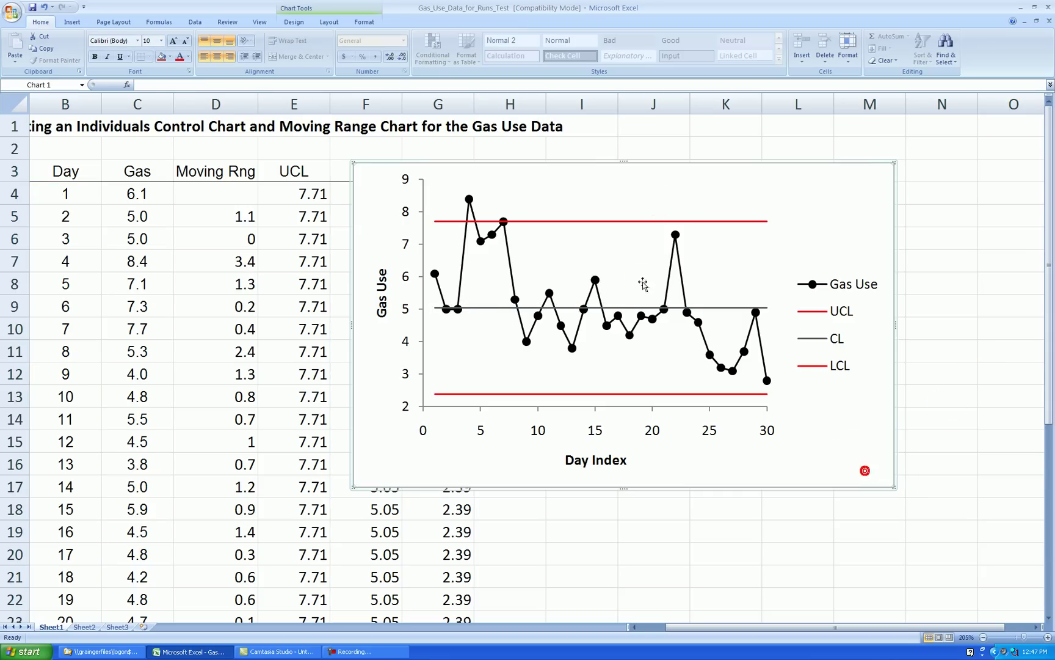
click(329, 22)
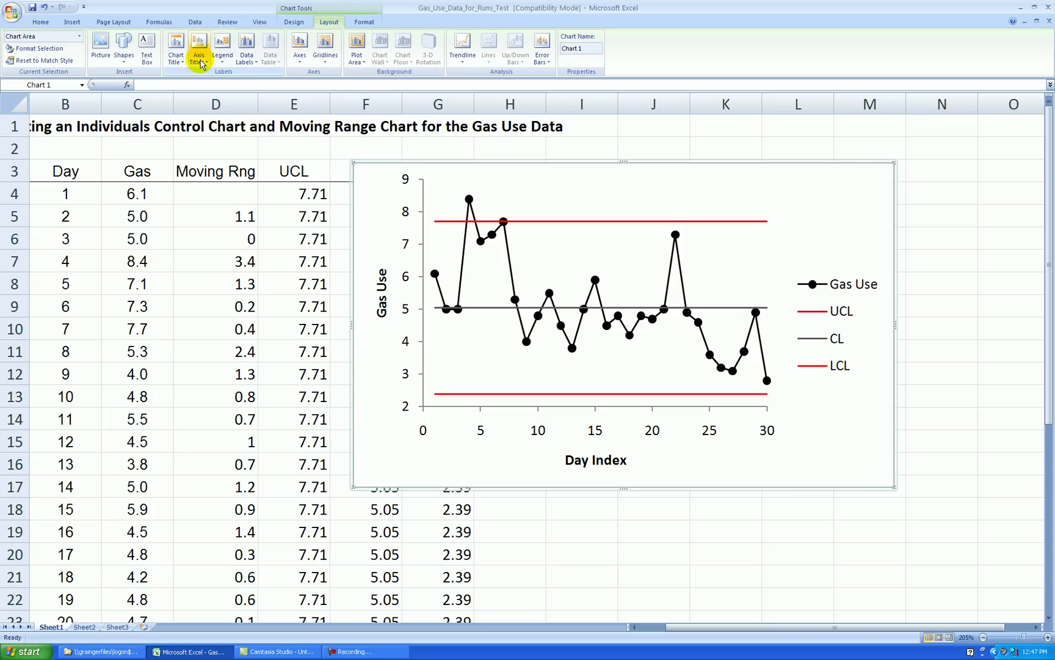
click(199, 64)
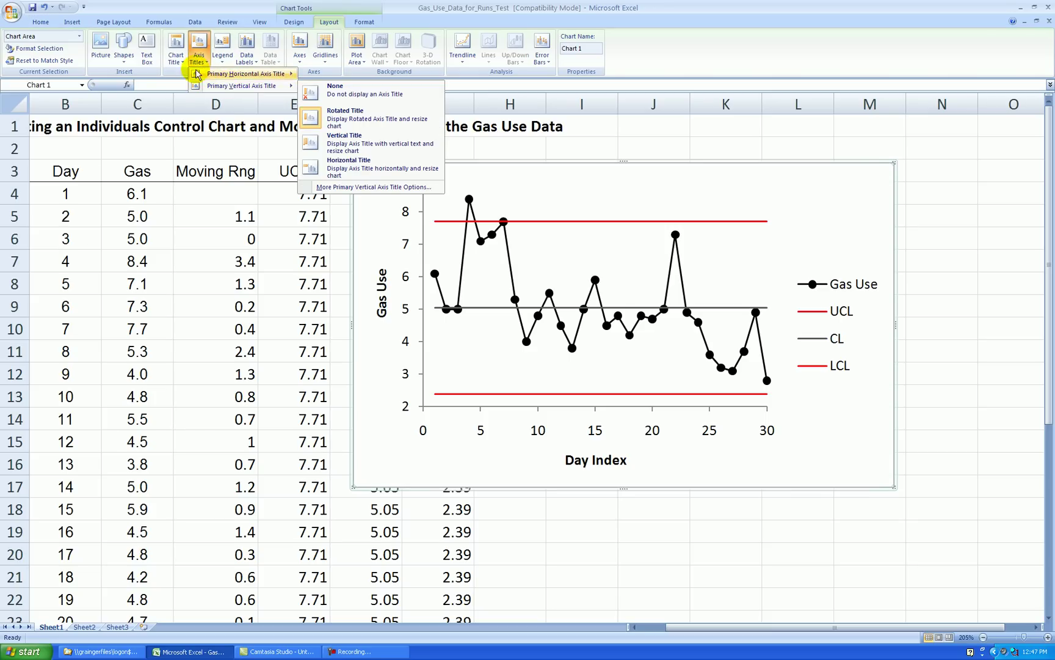
click(176, 59)
click(201, 127)
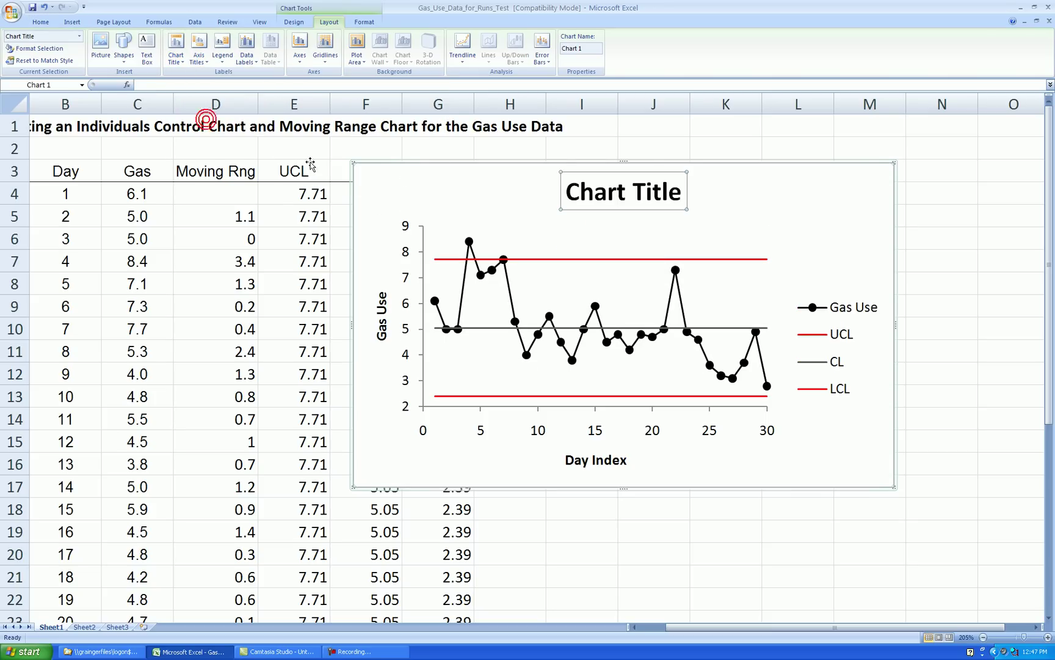
text(In)
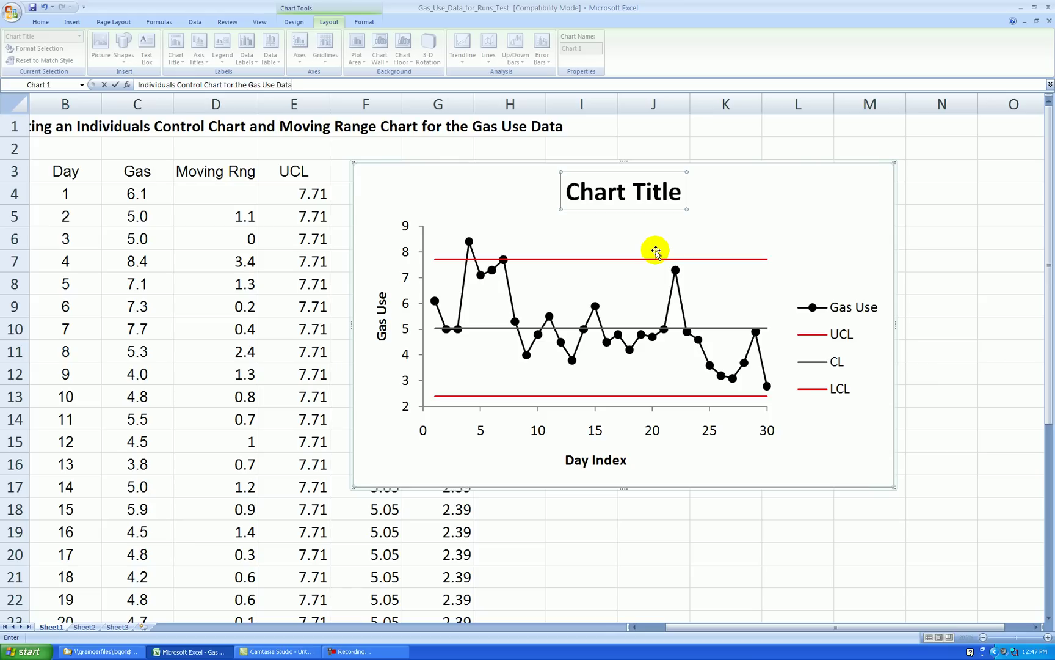
click(944, 281)
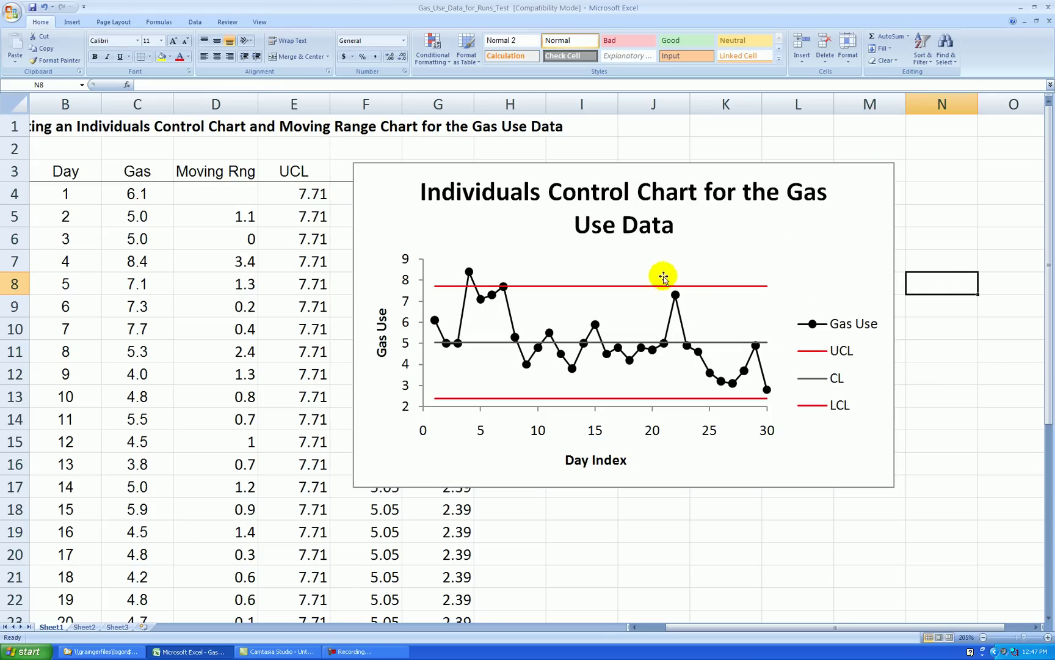
- Set the chart title's font size to 12
click(663, 237)
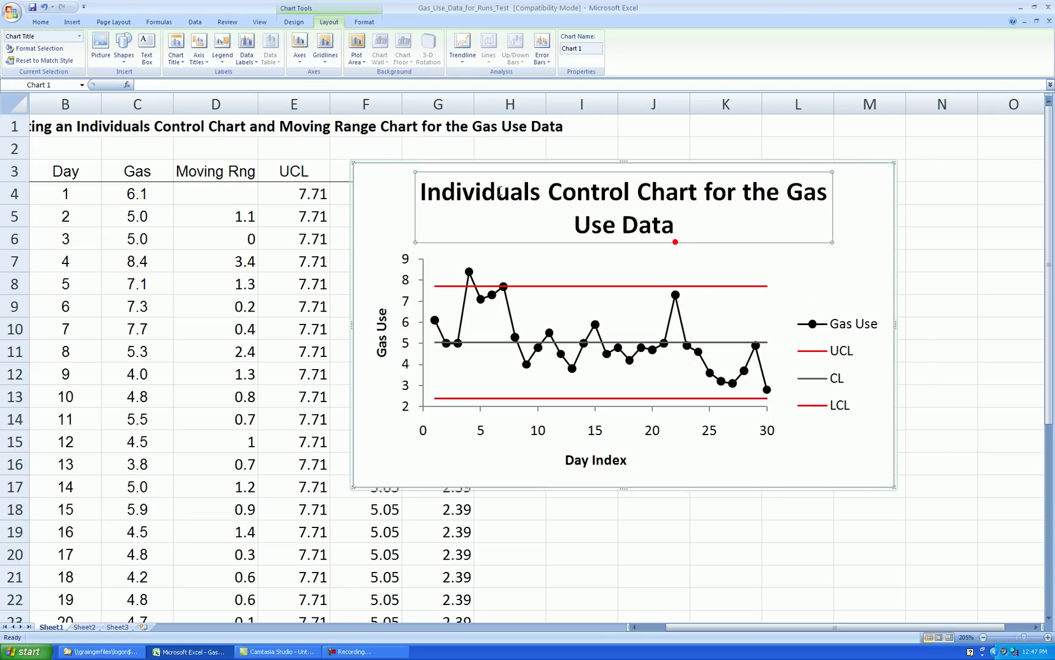
click(41, 21)
click(148, 40)
text(12)
key(Return)
click(957, 312)
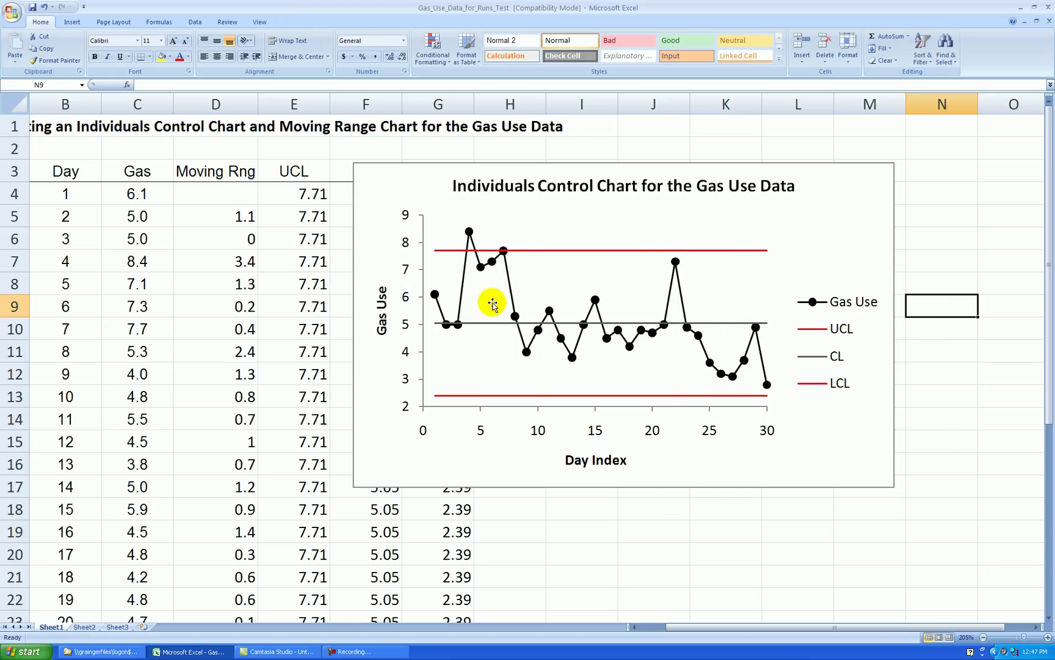
- Give the plot area of the individuals chart a solid line border
right_click(436, 383)
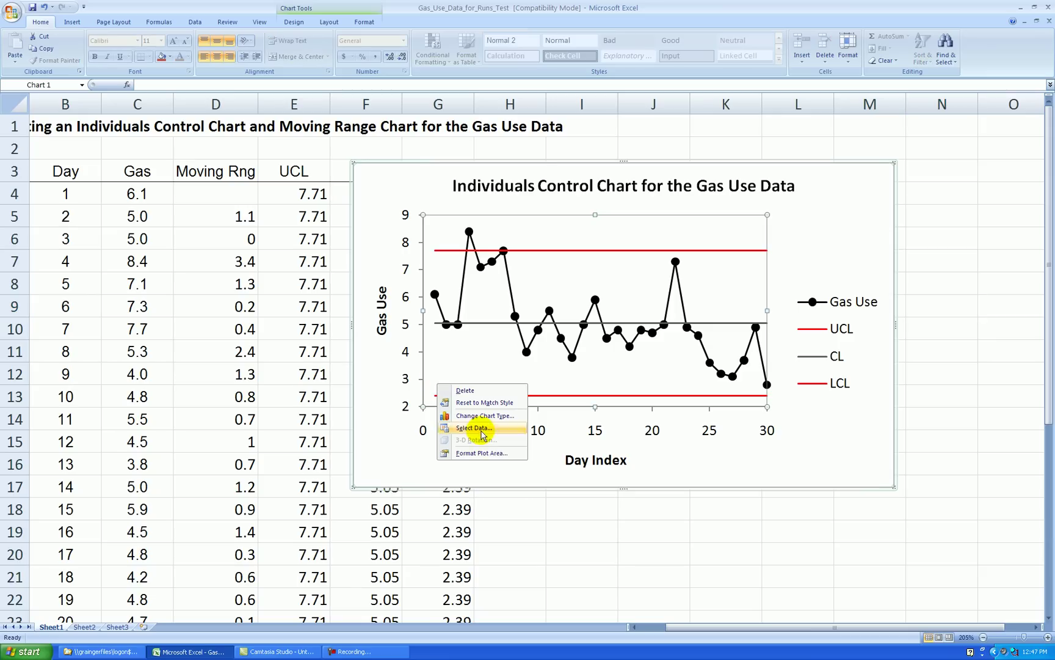
click(482, 452)
click(455, 215)
click(483, 225)
click(609, 459)
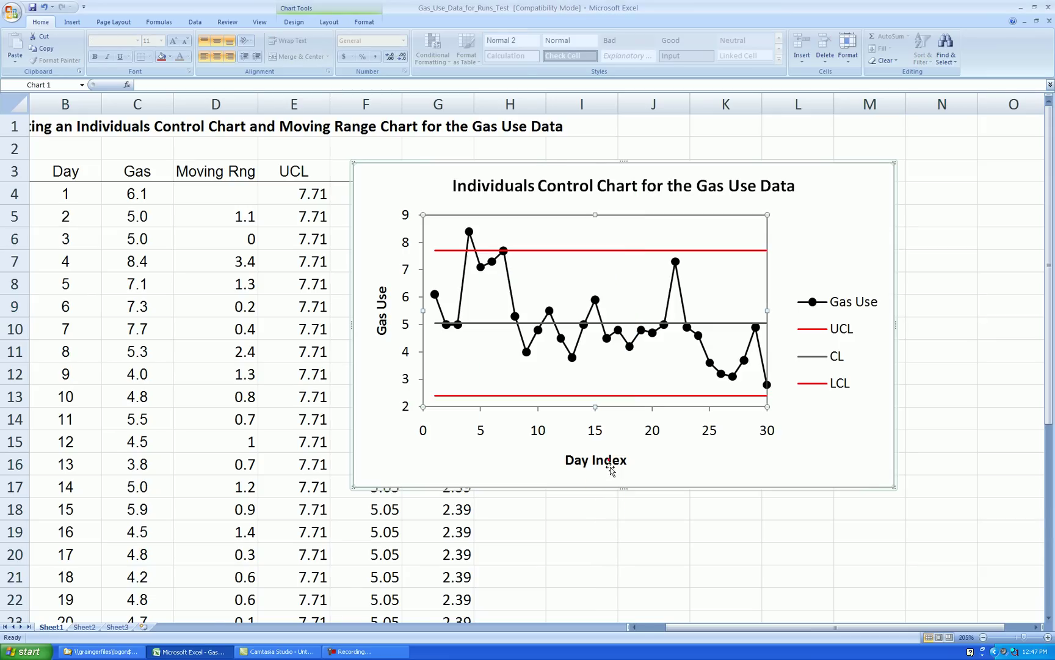
- Remove the outer border of the chart area by setting its border color to No line
right_click(876, 192)
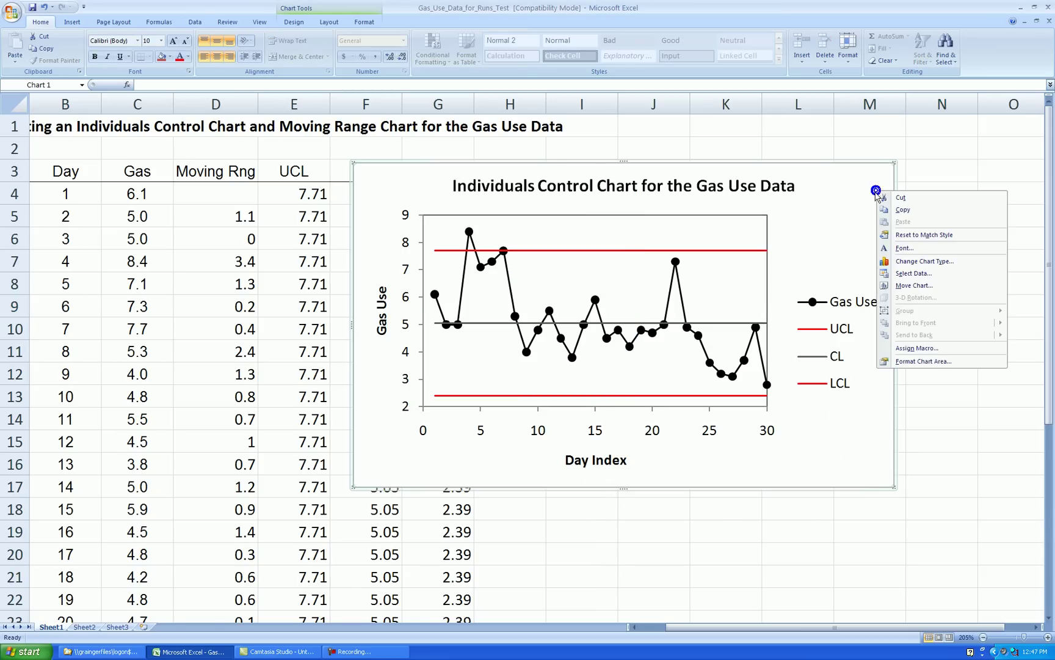
click(931, 361)
click(452, 213)
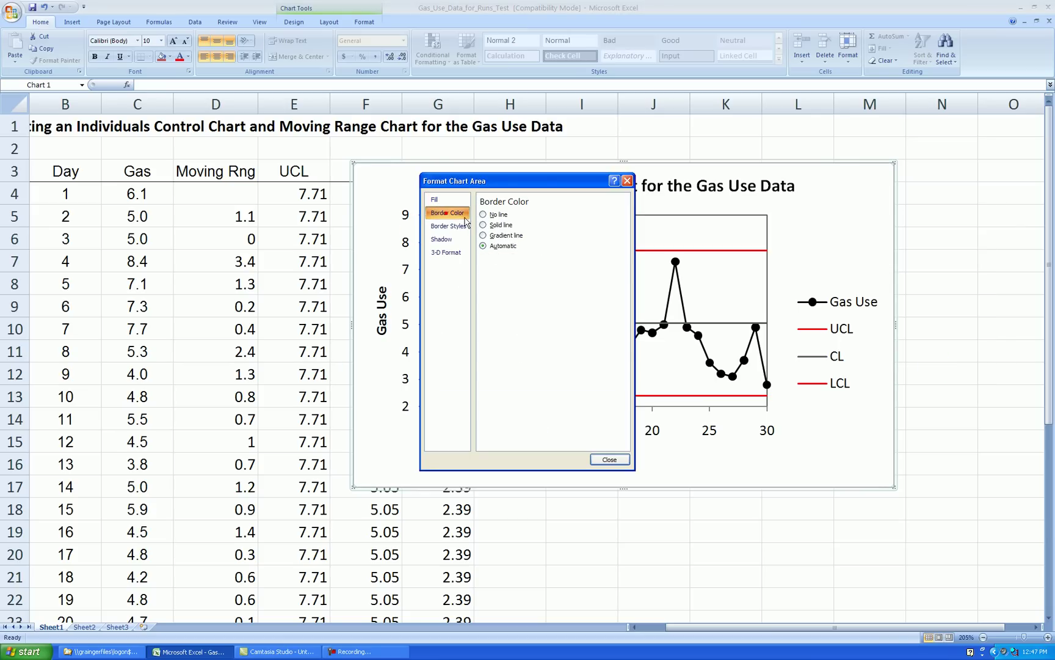
click(482, 215)
click(609, 459)
click(765, 535)
- Move the chart clear of the CL column and shift its title to sit centered over the plot area
click(756, 471)
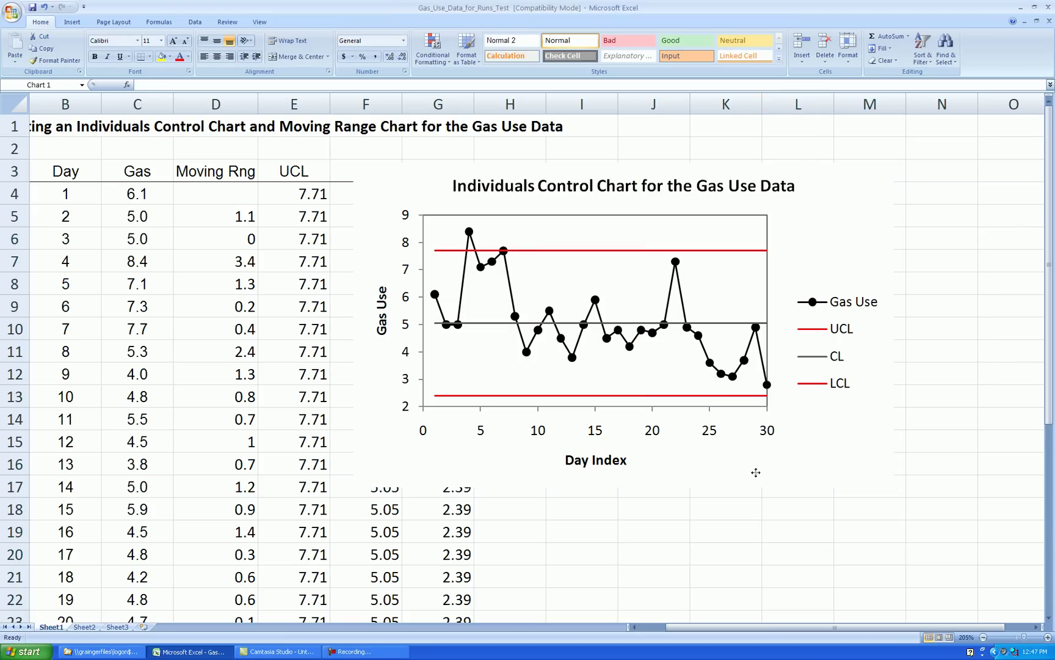
drag(810, 477, 822, 460)
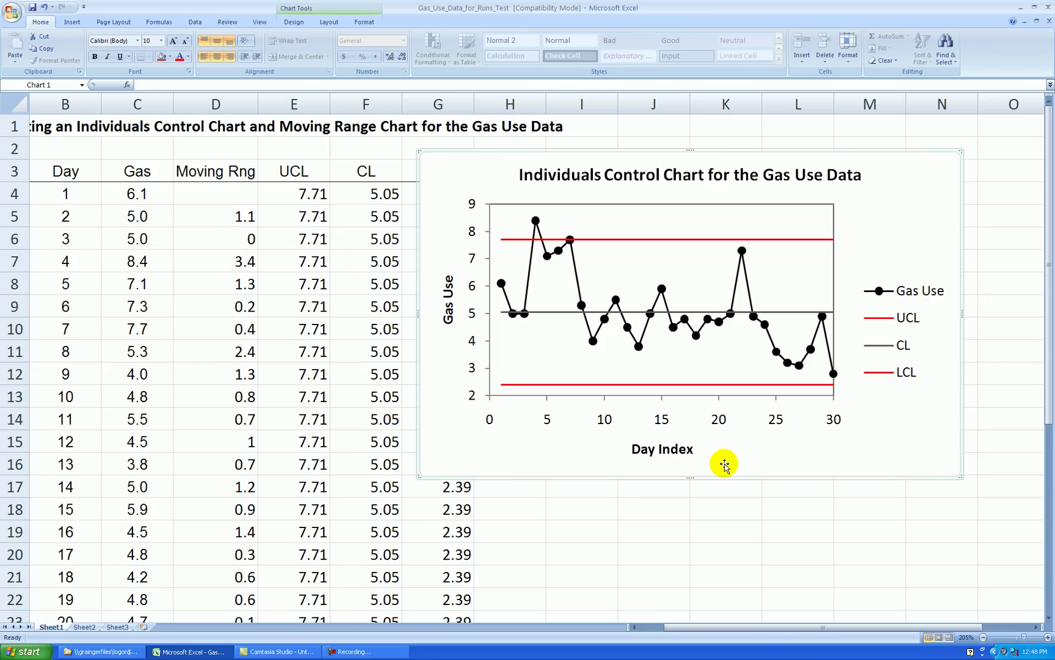
click(769, 171)
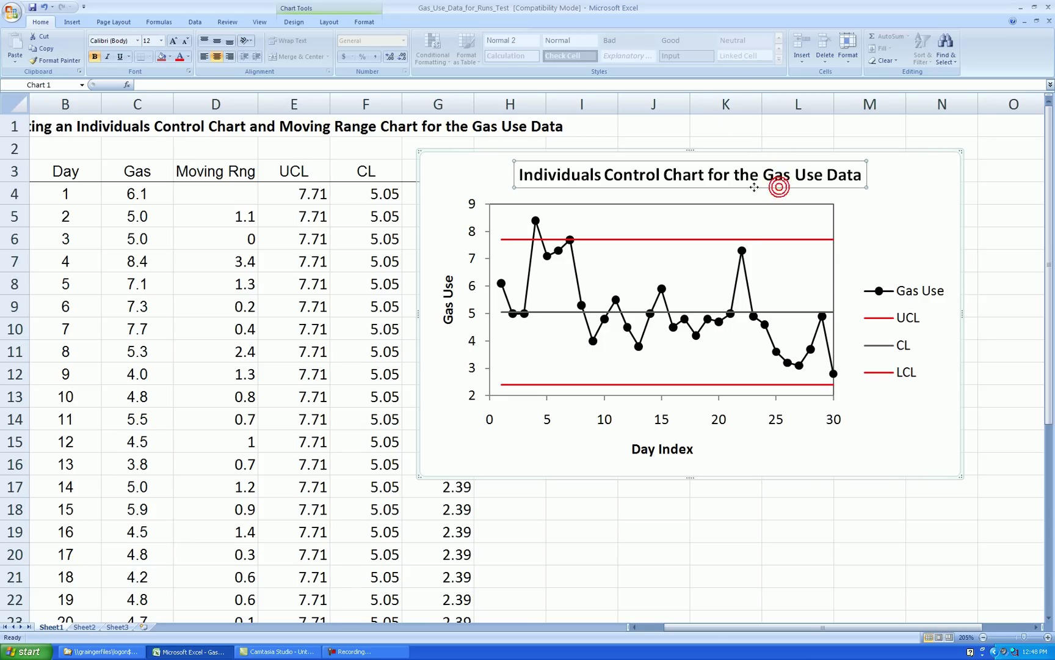
key(ctrl+b)
click(883, 530)
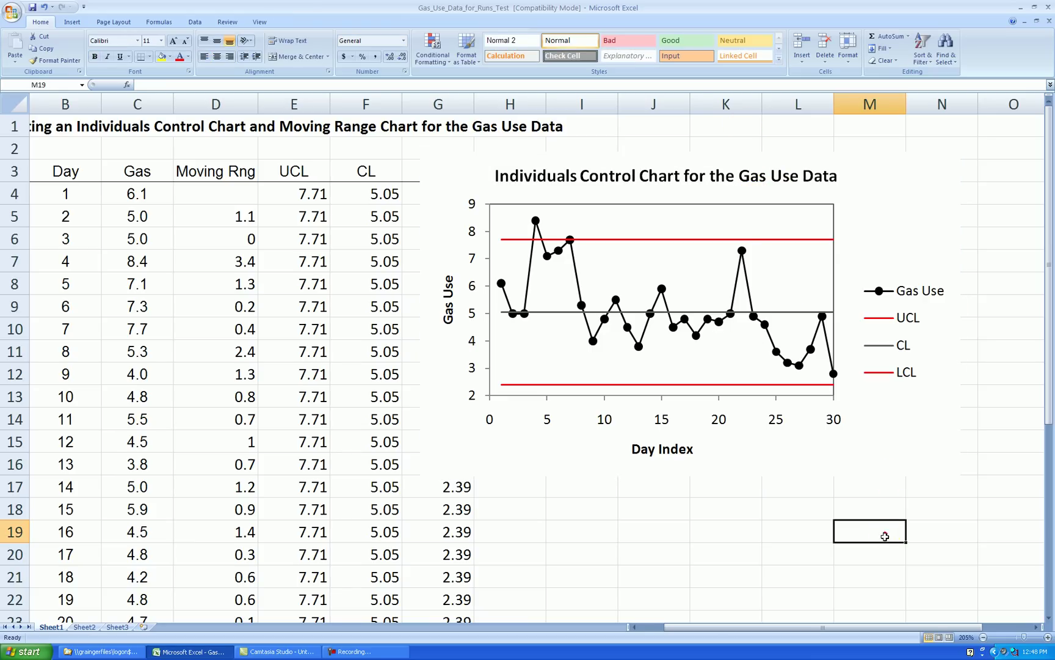